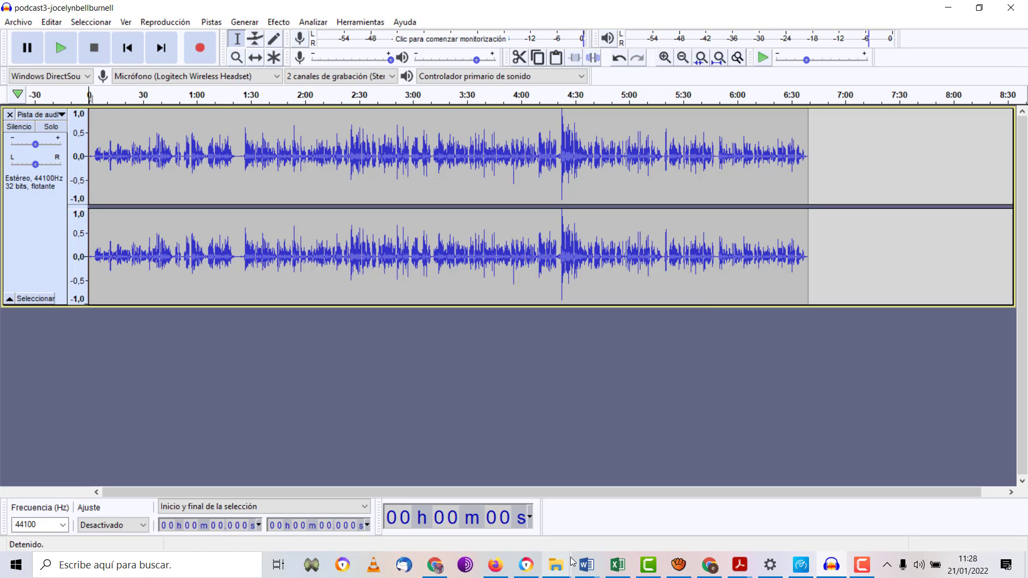
# Switch to Word, look through podcast-margarethamilton.odt for the numbered audio-editing instructions, and return to Audacity.
pyautogui.click(585, 563)
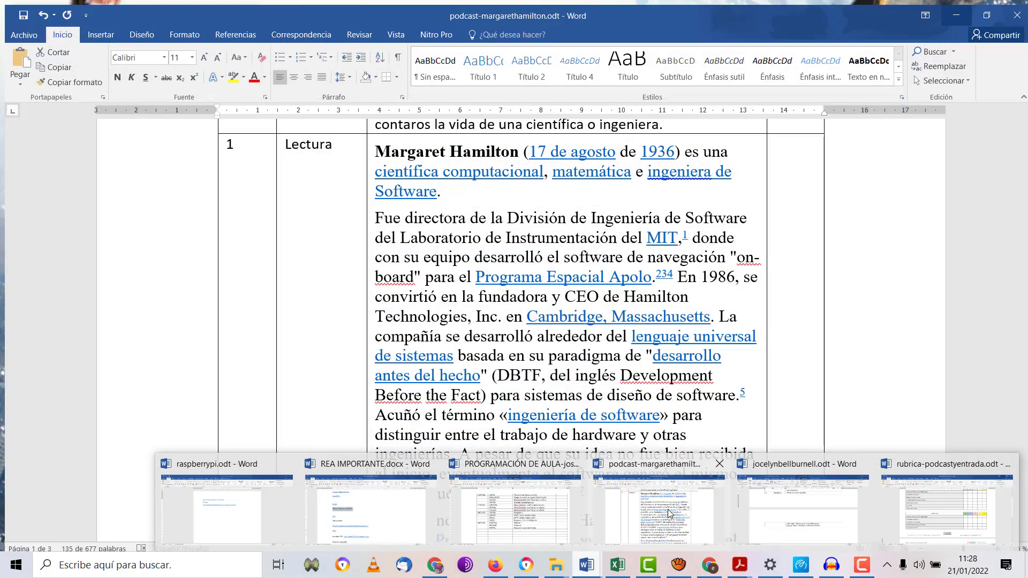
pyautogui.click(658, 511)
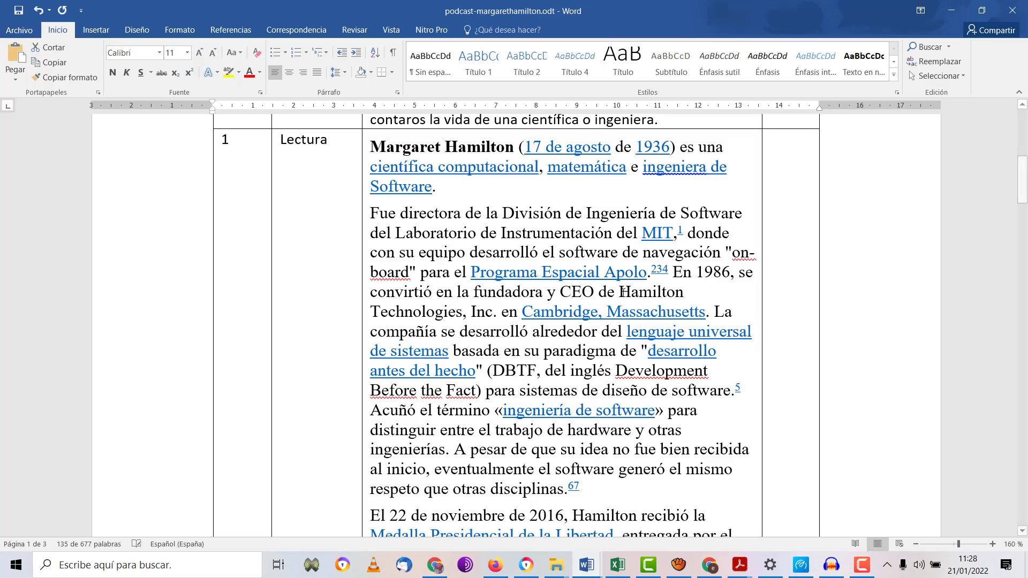
pyautogui.scroll(-20, 617, 312)
pyautogui.scroll(-5, 621, 279)
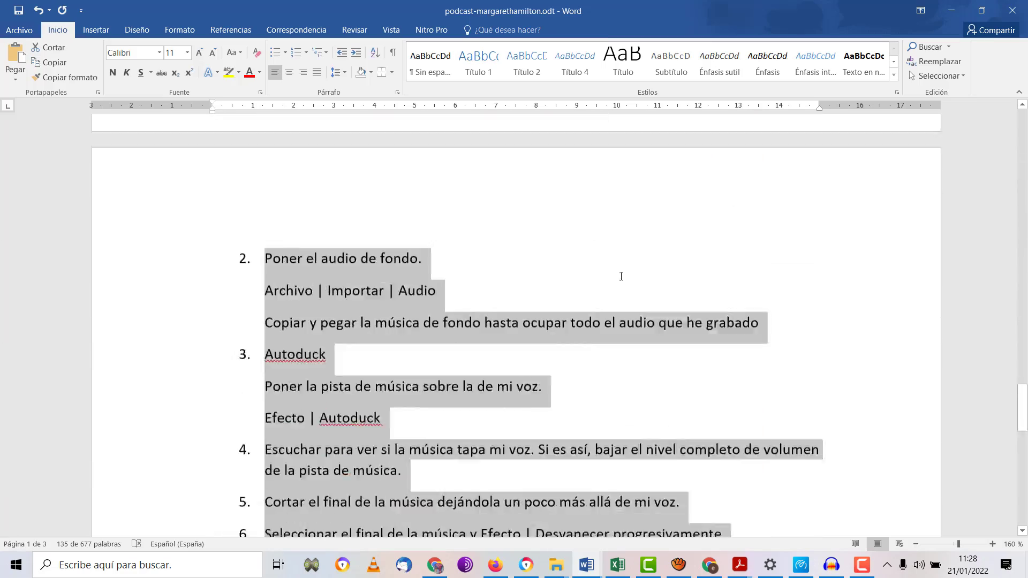
pyautogui.scroll(3, 619, 275)
pyautogui.click(589, 246)
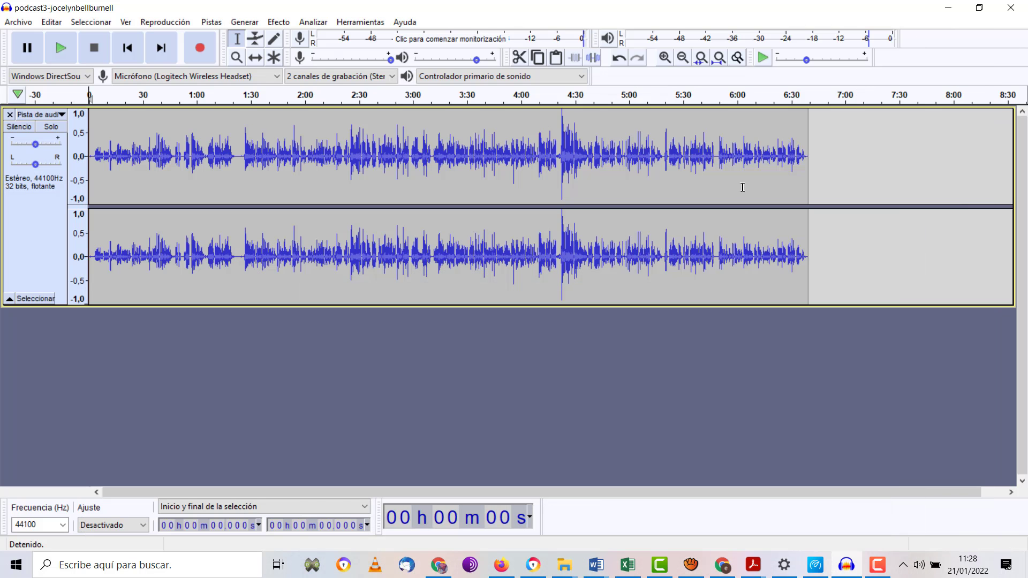
pyautogui.click(950, 10)
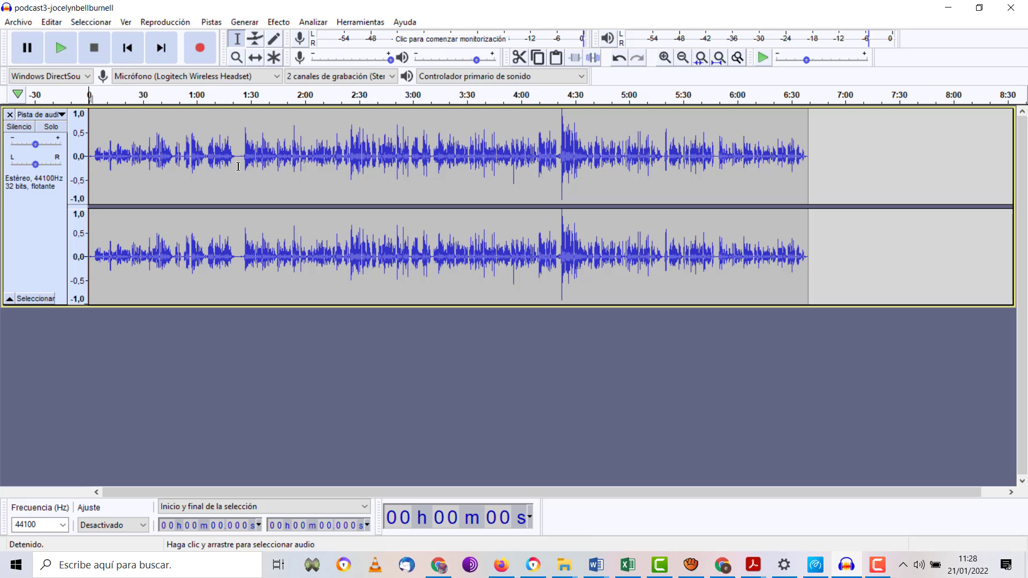
# Select about the first 2.2 seconds of silence in the voice track and capture its noise profile with Noise Reduction.
pyautogui.moveTo(236, 163); pyautogui.dragTo(244, 161)
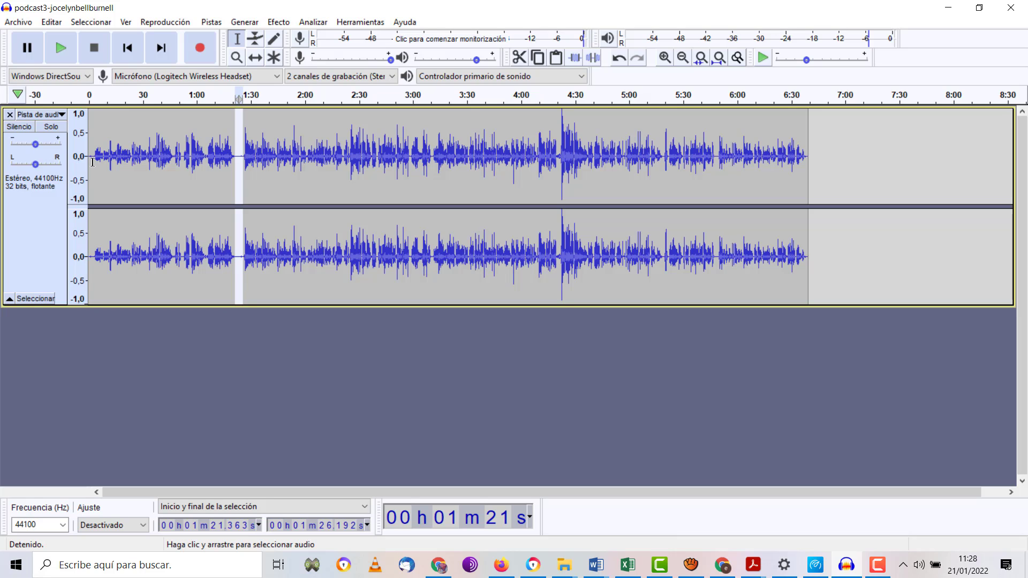
pyautogui.moveTo(92, 162); pyautogui.dragTo(76, 162)
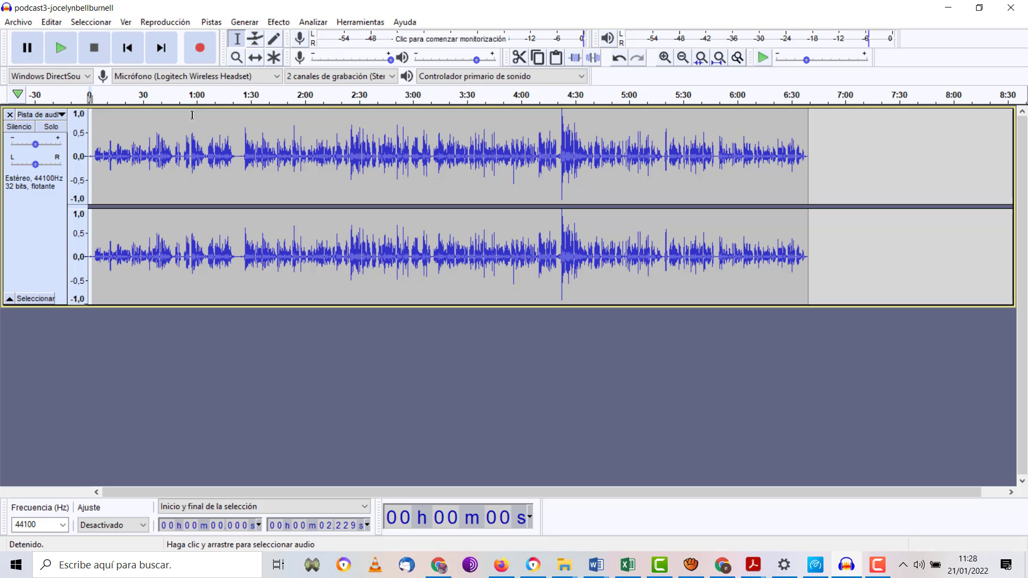
pyautogui.click(278, 22)
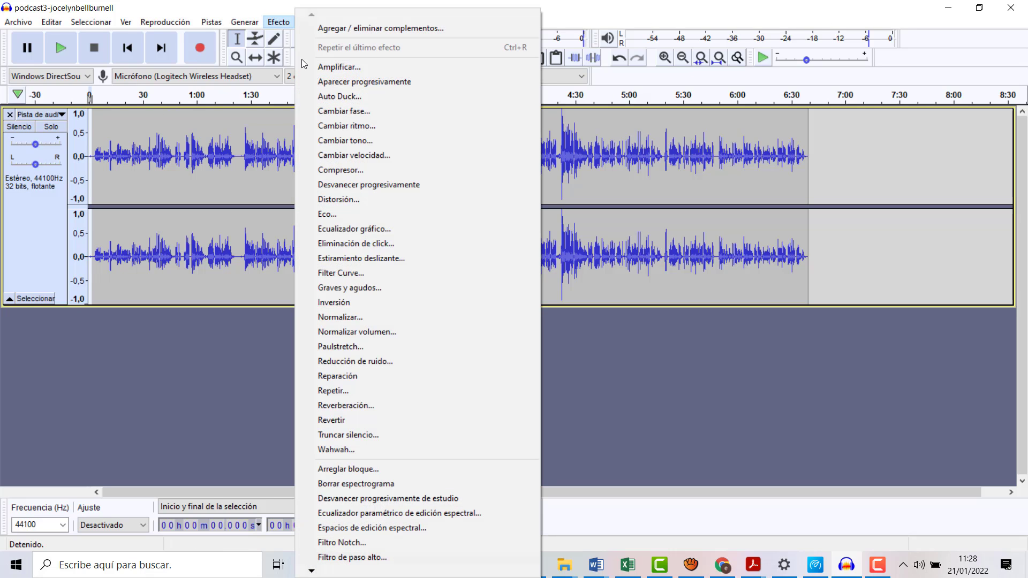
pyautogui.click(387, 360)
pyautogui.click(512, 213)
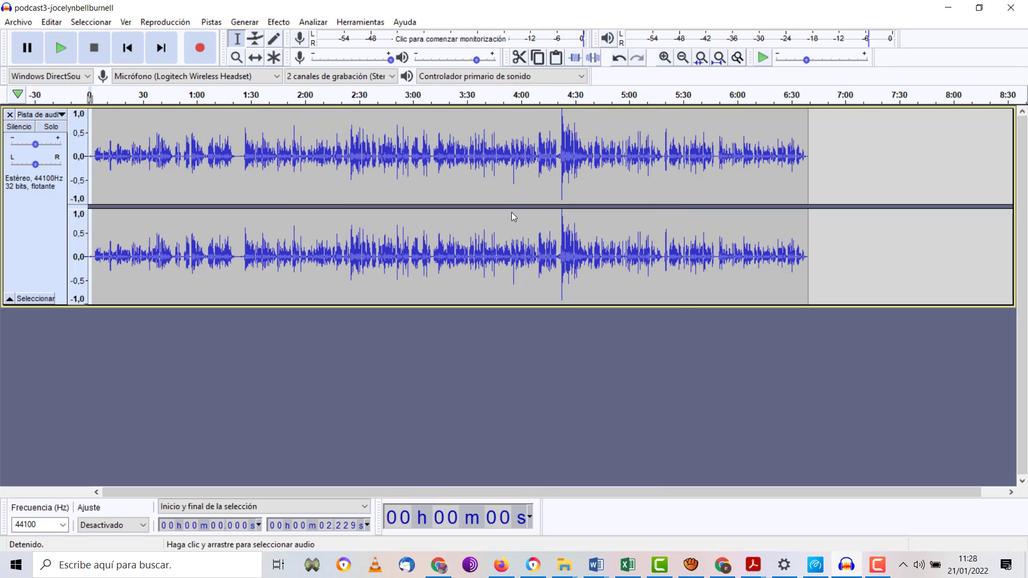
# Apply Noise Reduction to the whole voice track with 12 dB reduction, sensitivity 6,00 and 3 smoothing bands.
pyautogui.keyDown('shift'); pyautogui.click(823, 177); pyautogui.keyUp('shift')
pyautogui.click(278, 22)
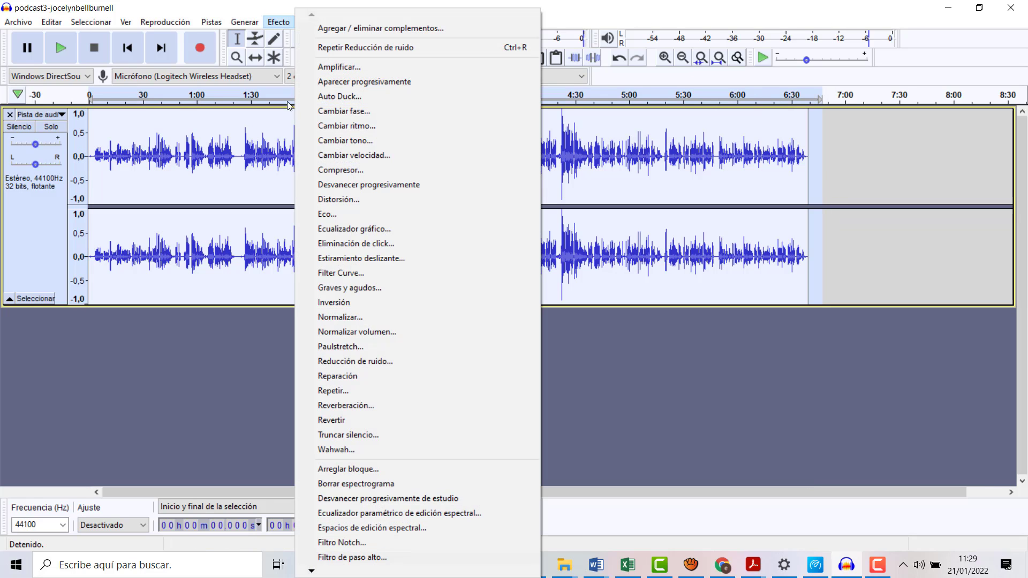
pyautogui.click(362, 358)
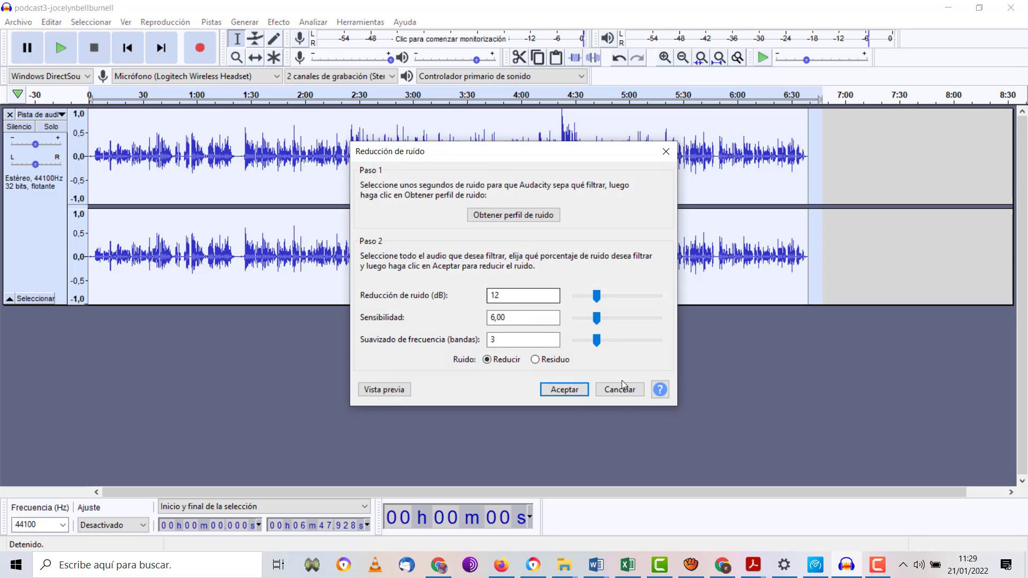
pyautogui.click(565, 389)
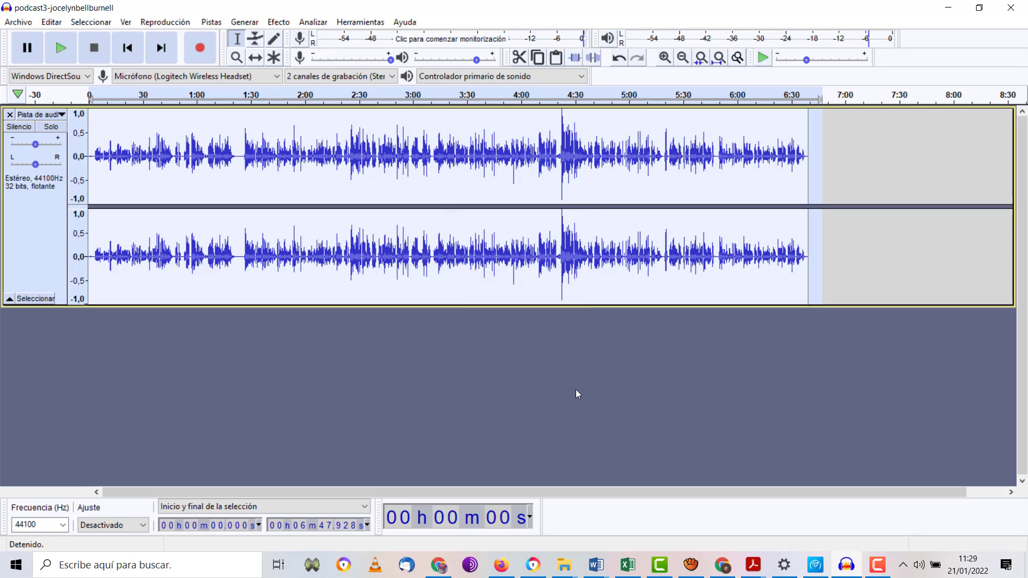
# Check the background-audio instructions in podcast-margarethamilton.odt in Word and return to Audacity.
pyautogui.click(597, 564)
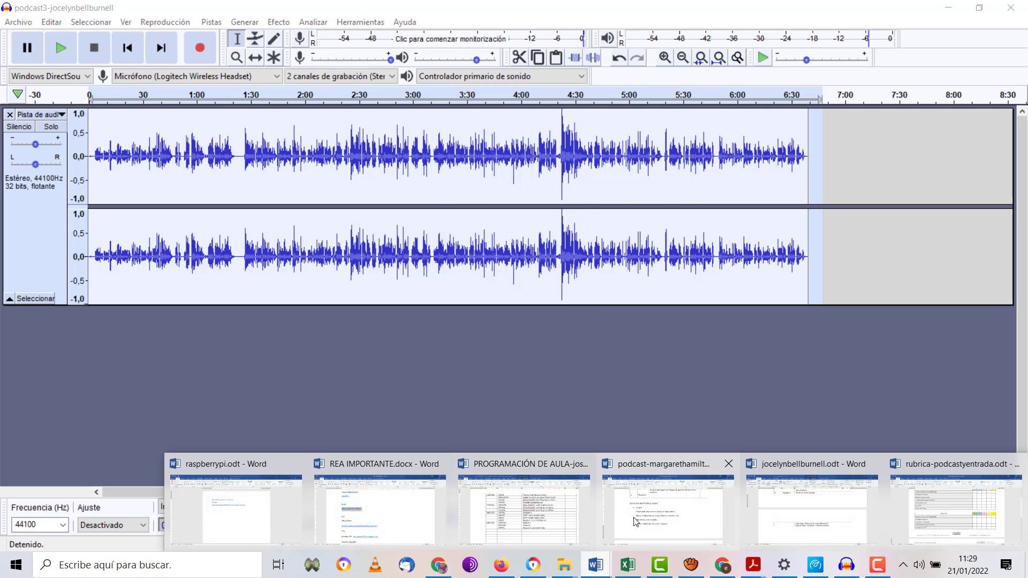
pyautogui.click(635, 522)
pyautogui.scroll(-8, 590, 300)
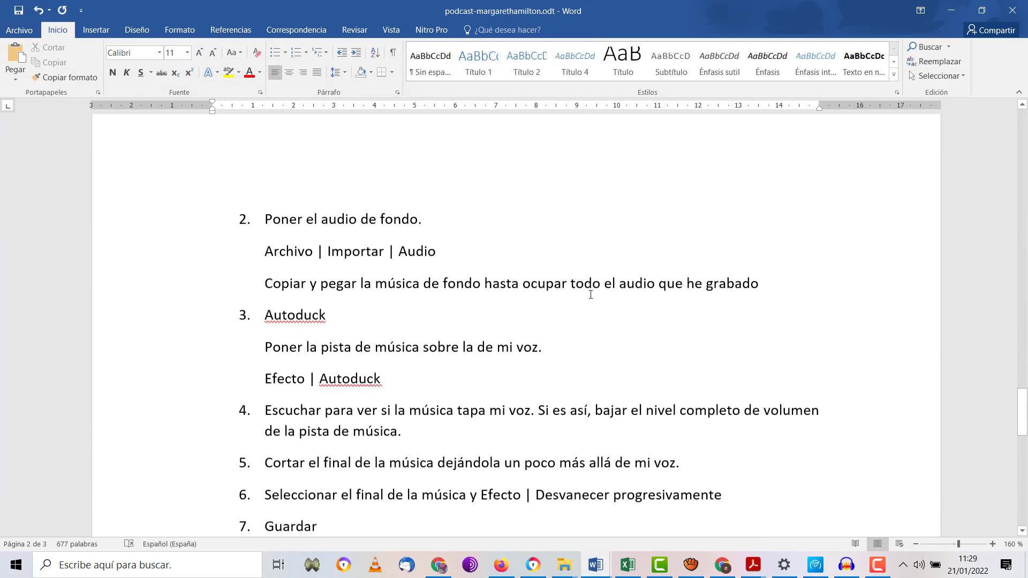
pyautogui.hotkey('alt', 'Tab')
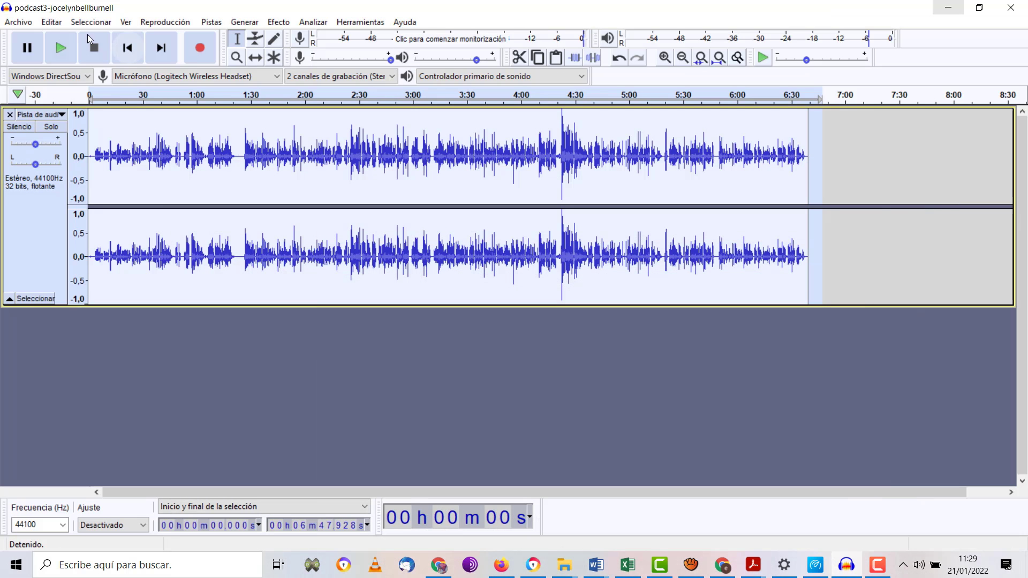
# Import the atlantis MP3 from the jocelynbellburnell folder as background music.
pyautogui.click(28, 25)
pyautogui.moveTo(53, 134)
pyautogui.click(259, 137)
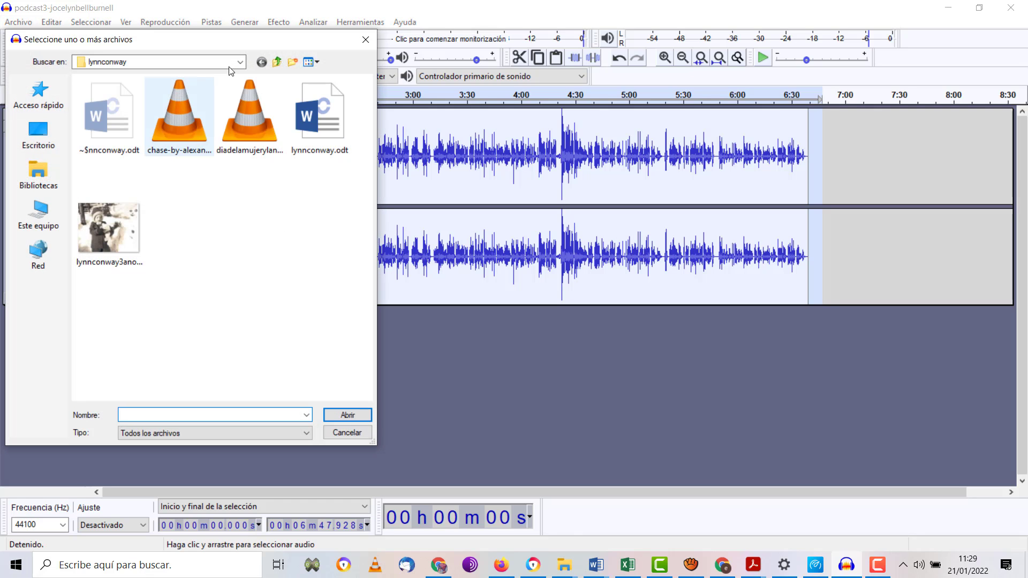
pyautogui.click(277, 62)
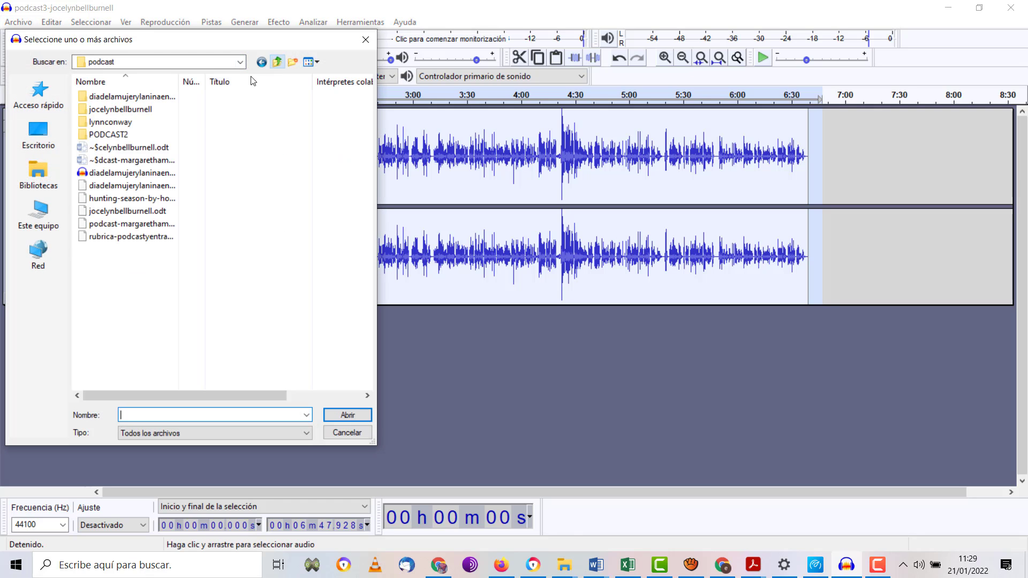
pyautogui.doubleClick(144, 109)
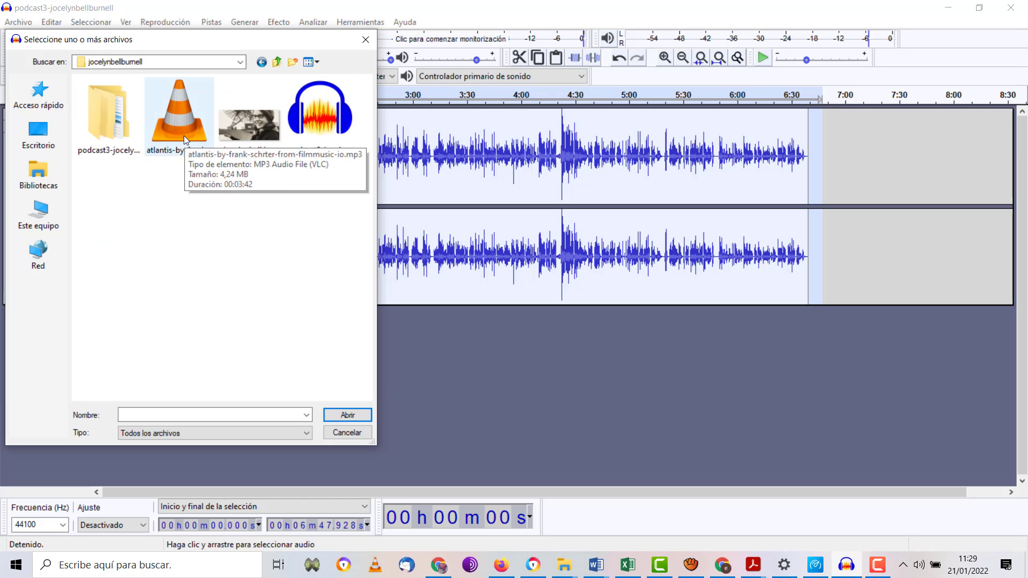
pyautogui.doubleClick(184, 136)
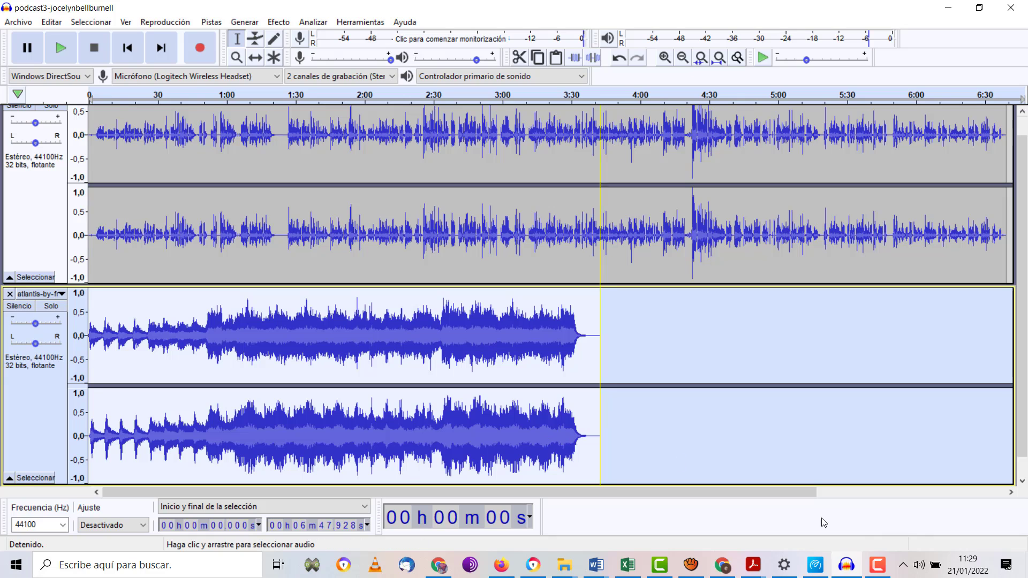
# Duplicate the music after its own end at about 3:45 and move the music track above the voice track.
pyautogui.click(681, 58)
pyautogui.moveTo(375, 324); pyautogui.dragTo(85, 308)
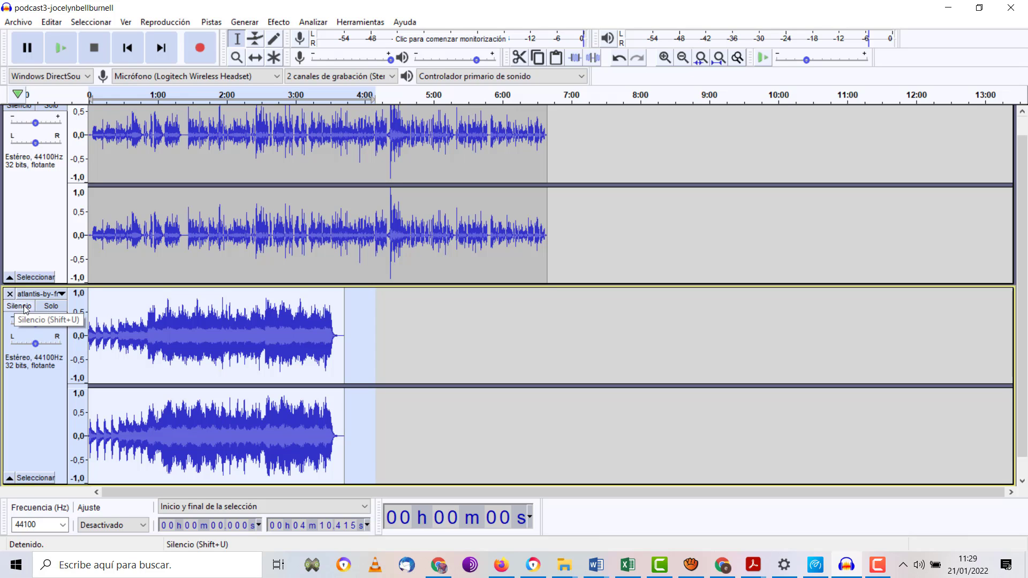
pyautogui.click(346, 337)
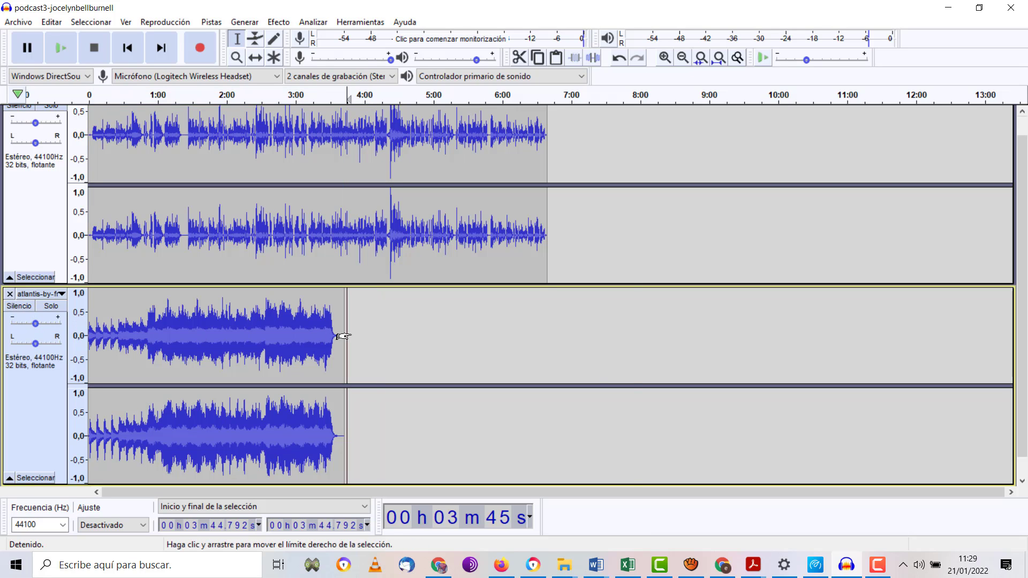
pyautogui.hotkey('ctrl', 'v')
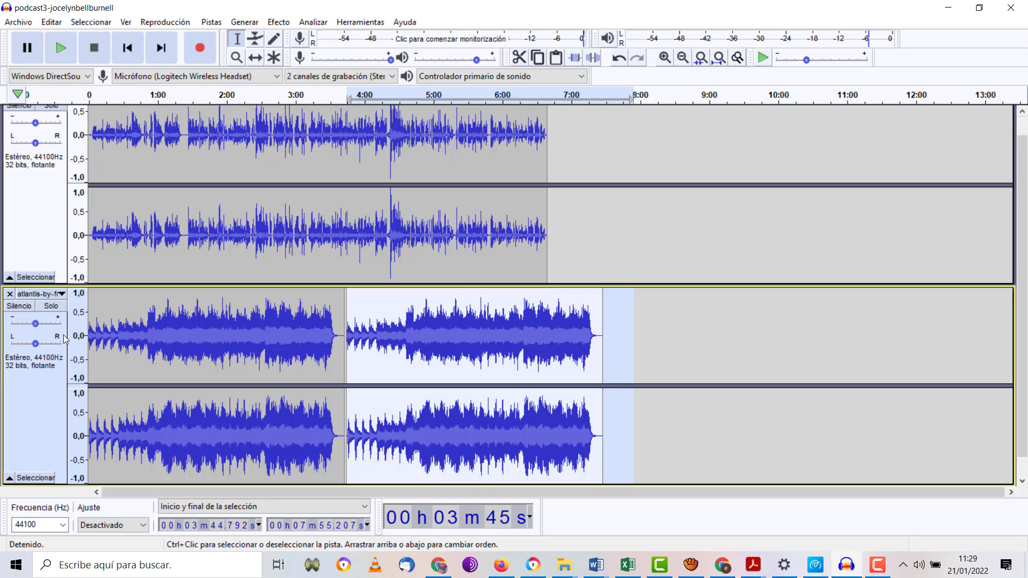
pyautogui.click(63, 294)
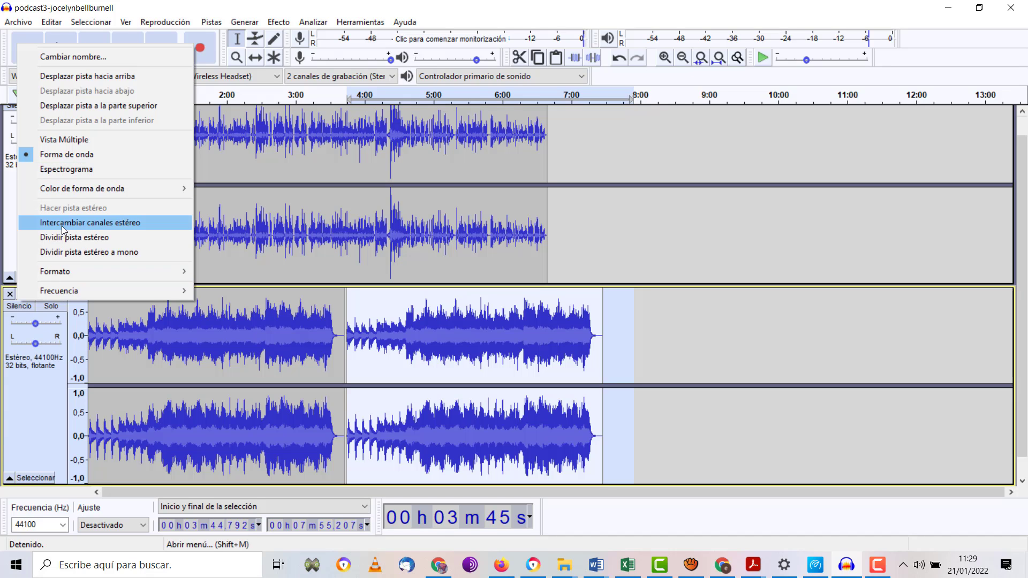
pyautogui.click(120, 80)
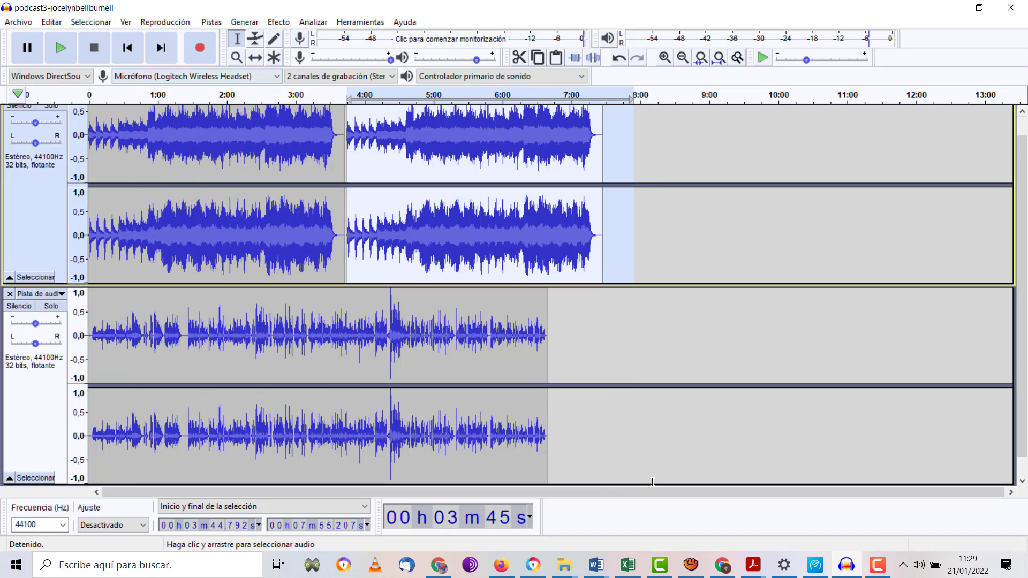
# Read the Auto Duck and remaining instructions in podcast-margarethamilton.odt in Word and return to Audacity.
pyautogui.click(596, 564)
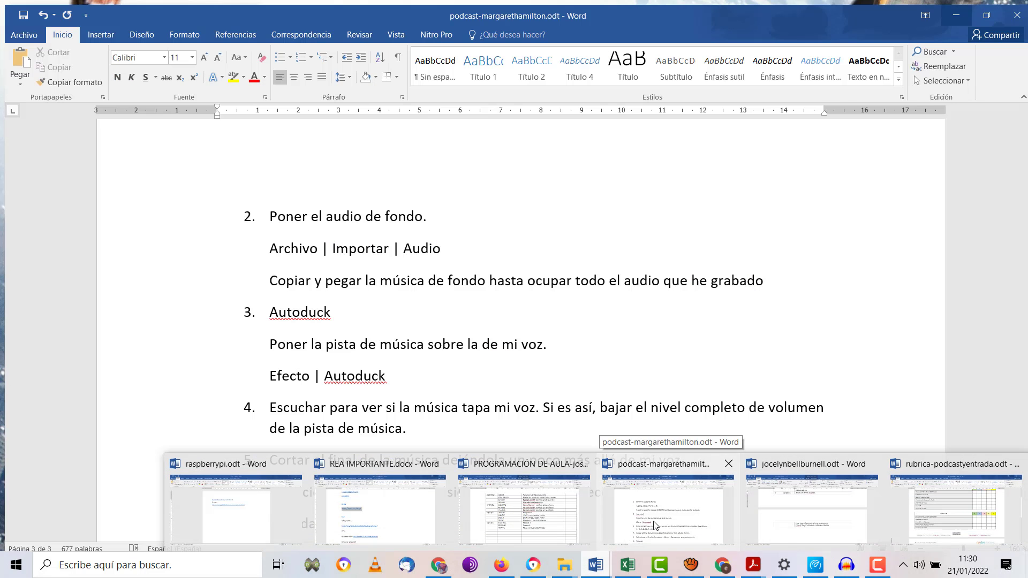
pyautogui.click(654, 524)
pyautogui.scroll(-1, 484, 364)
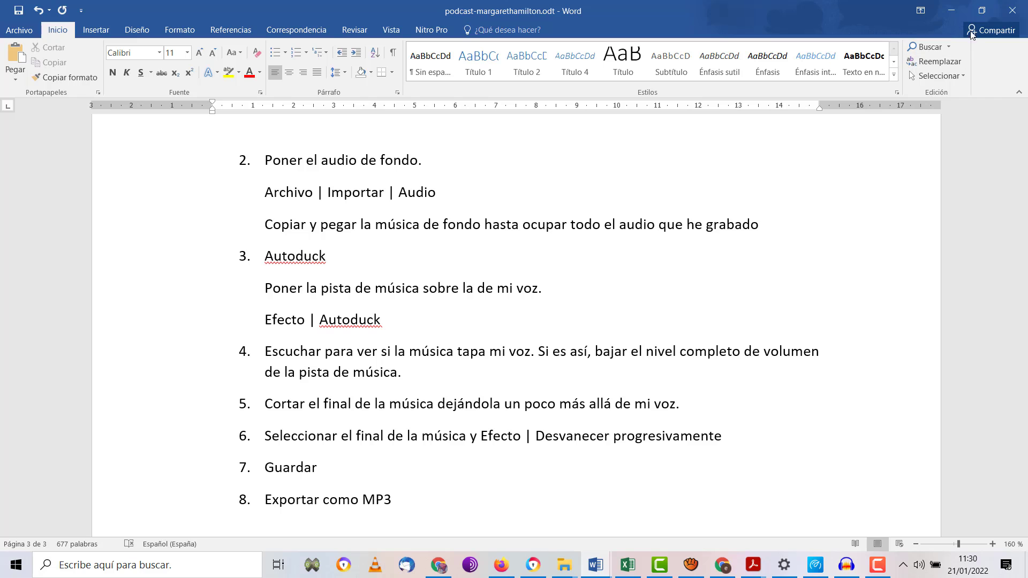
pyautogui.click(951, 10)
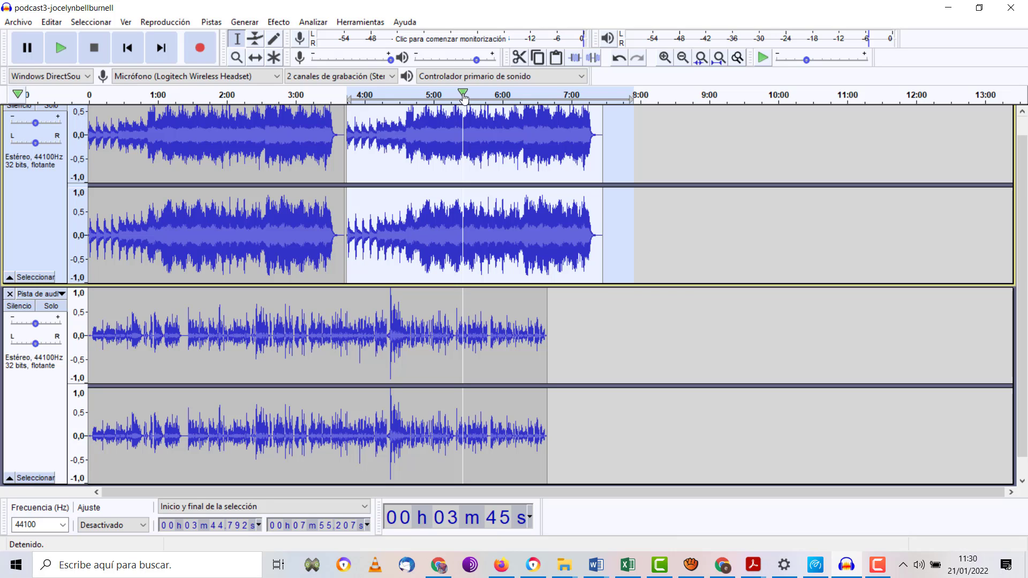
# Apply Auto Duck to the whole music track with a duck amount of -12 dB and a threshold of -30 dB.
pyautogui.click(645, 149)
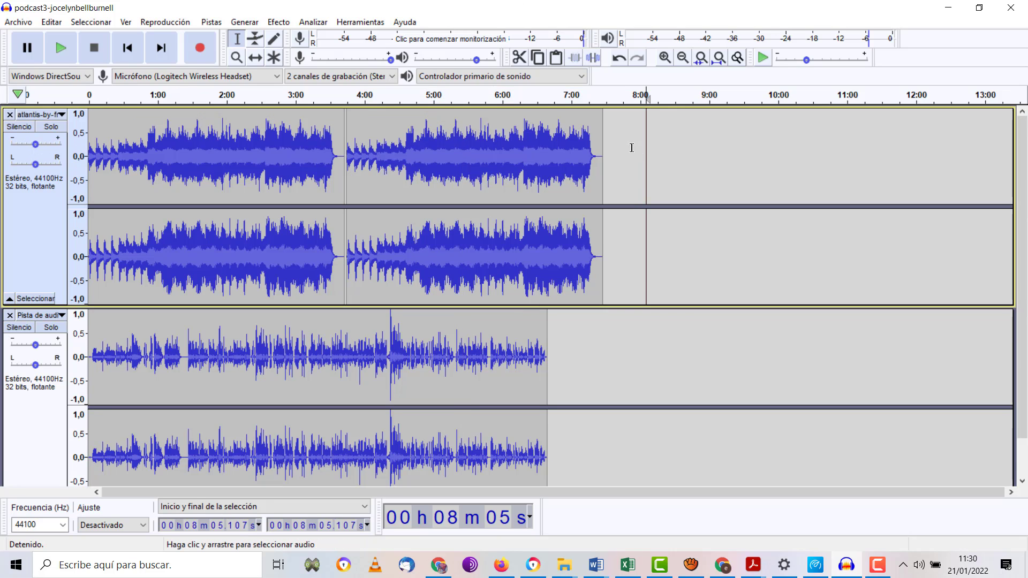
pyautogui.moveTo(625, 149); pyautogui.dragTo(86, 155)
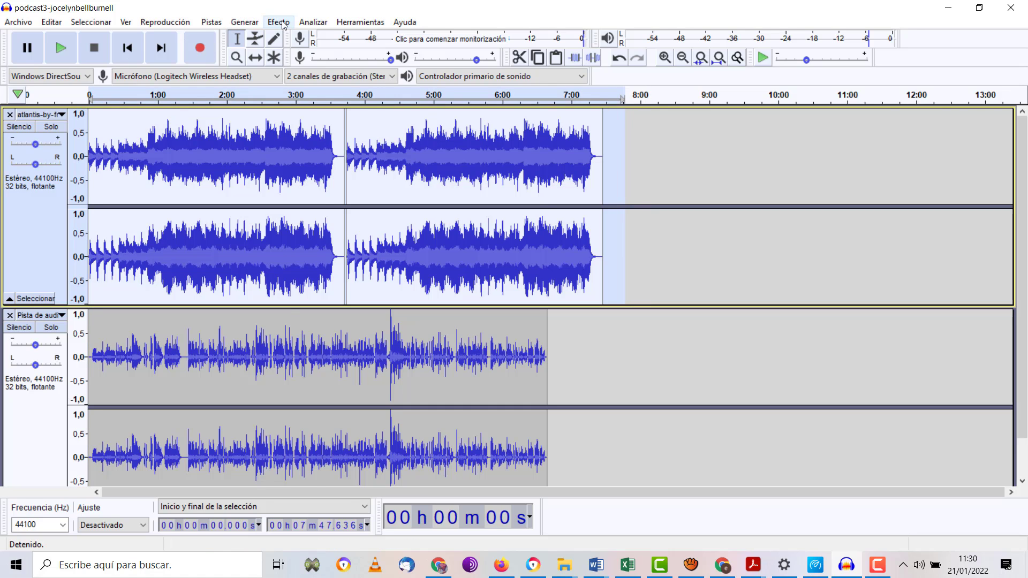
pyautogui.click(278, 22)
pyautogui.click(348, 96)
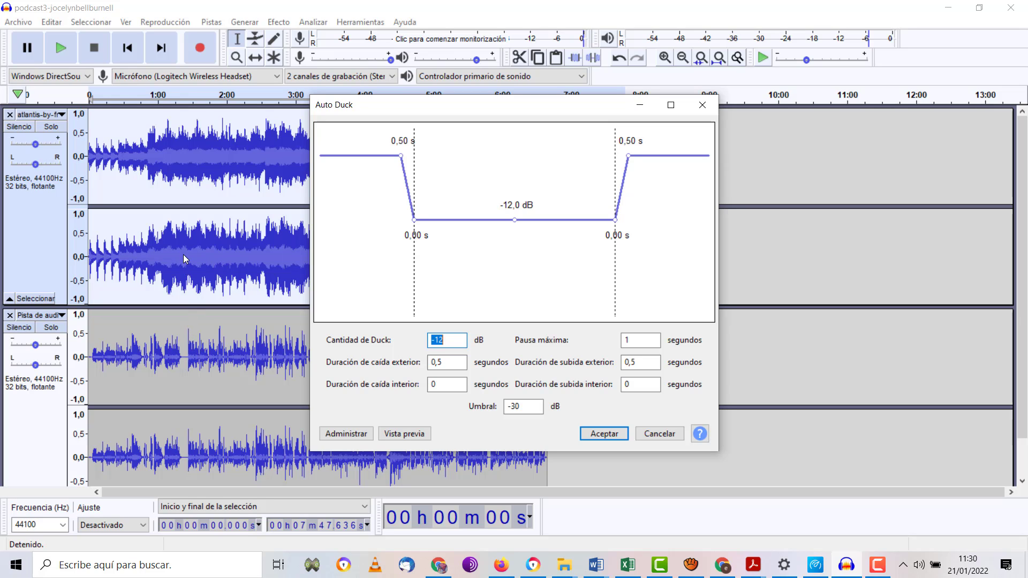
pyautogui.click(610, 435)
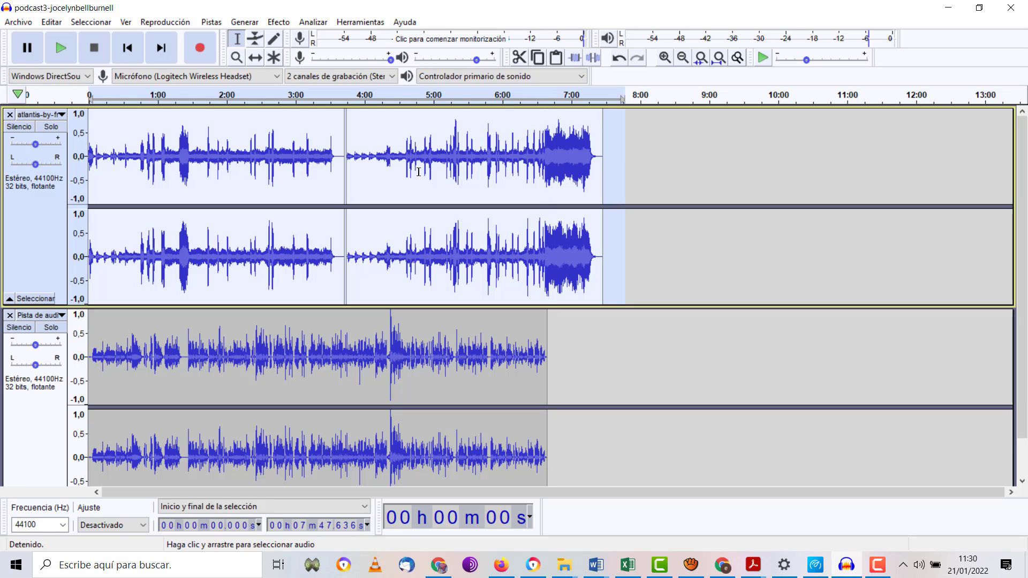
# Play a short stretch of the mix from about 0:52 and lower the music track's gain.
pyautogui.click(148, 135)
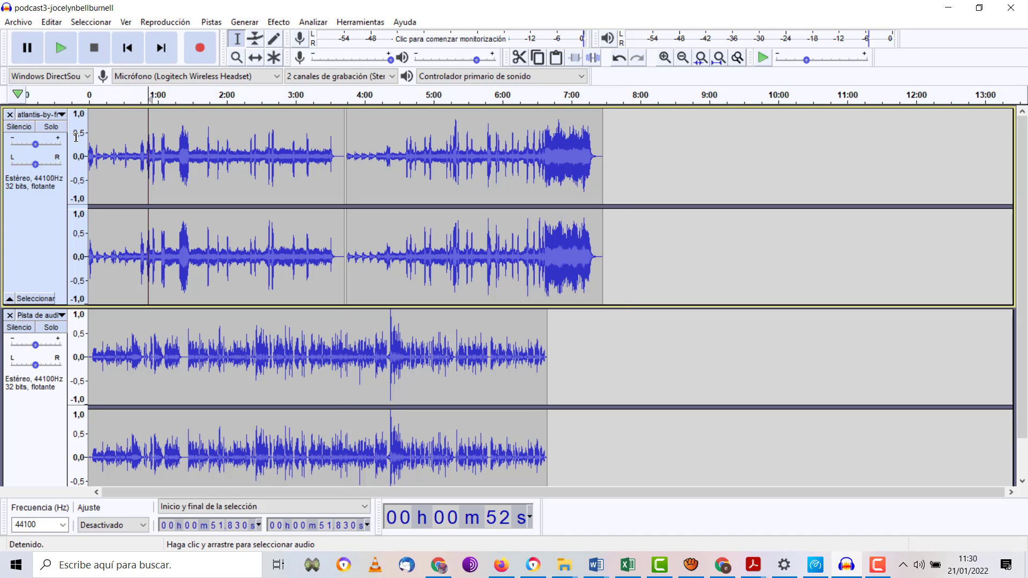
pyautogui.click(61, 55)
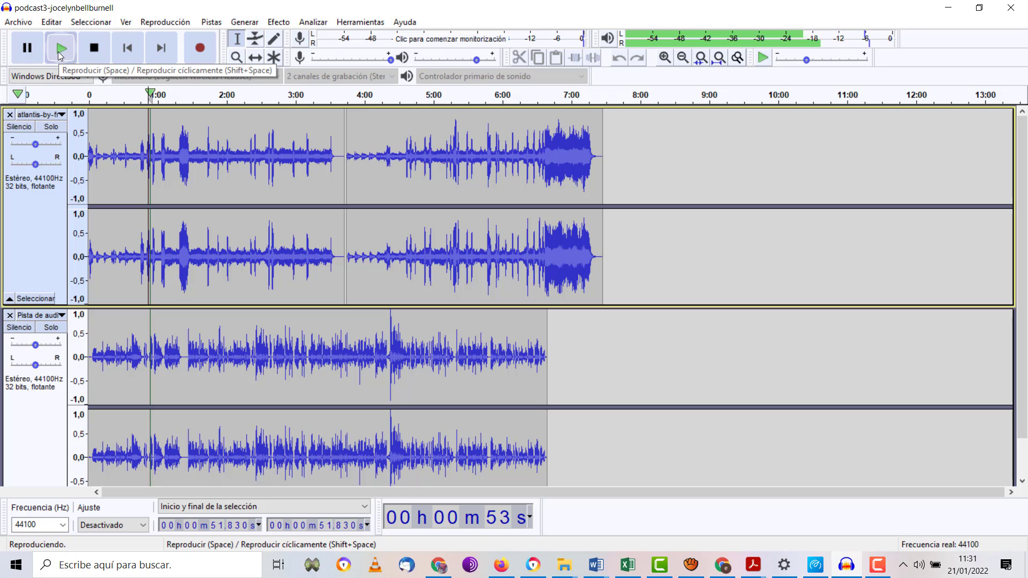
pyautogui.click(88, 49)
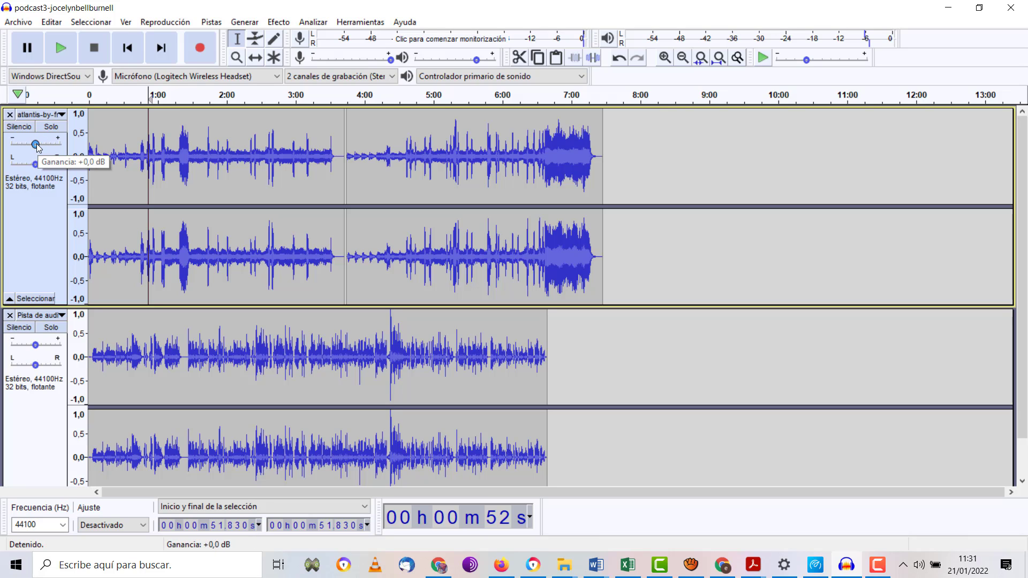
pyautogui.moveTo(35, 145); pyautogui.dragTo(26, 145)
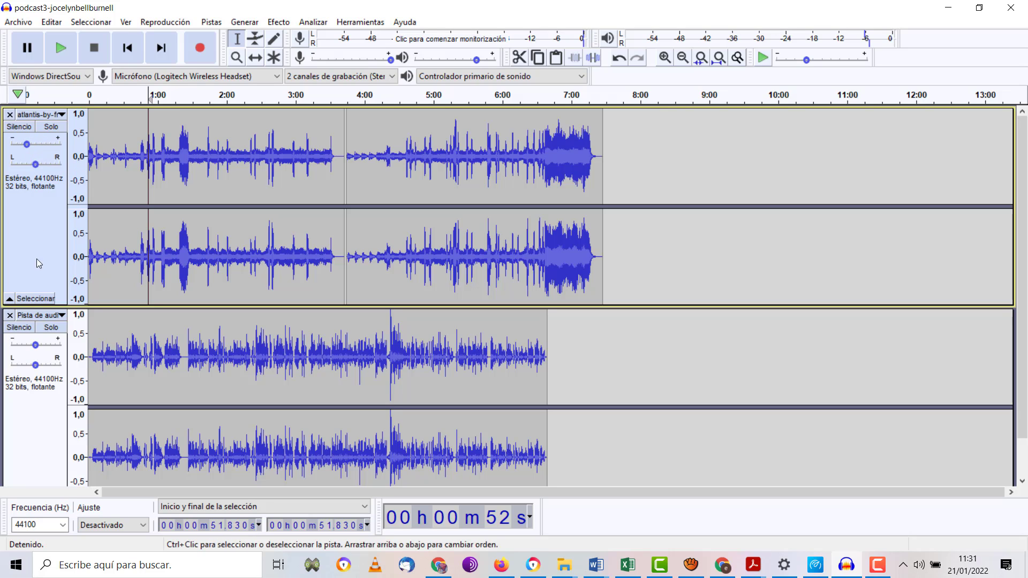
# Raise the voice track's gain to +15 dB and play a short stretch of the mix from about 0:52.
pyautogui.moveTo(35, 345); pyautogui.dragTo(46, 344)
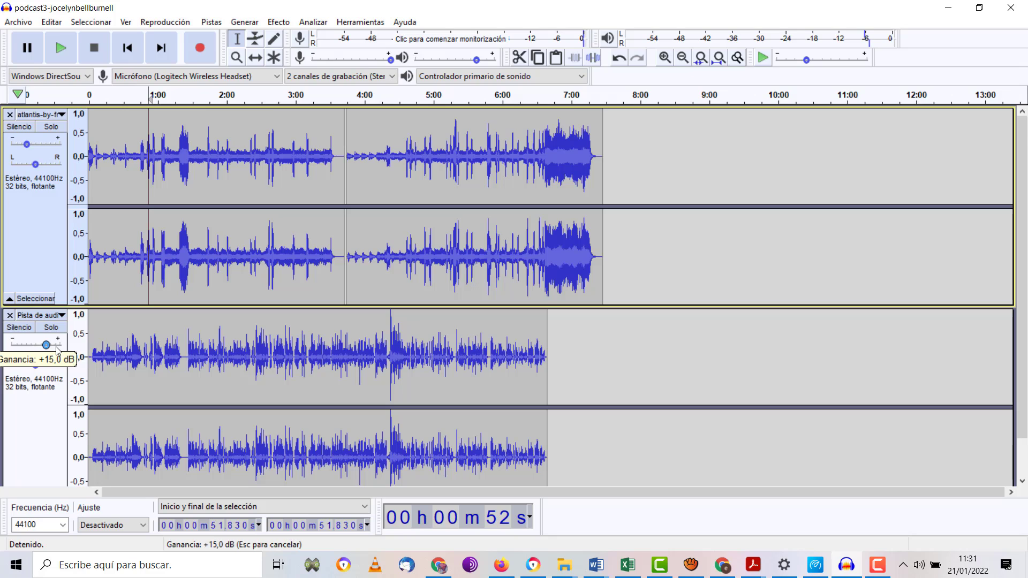
pyautogui.click(61, 52)
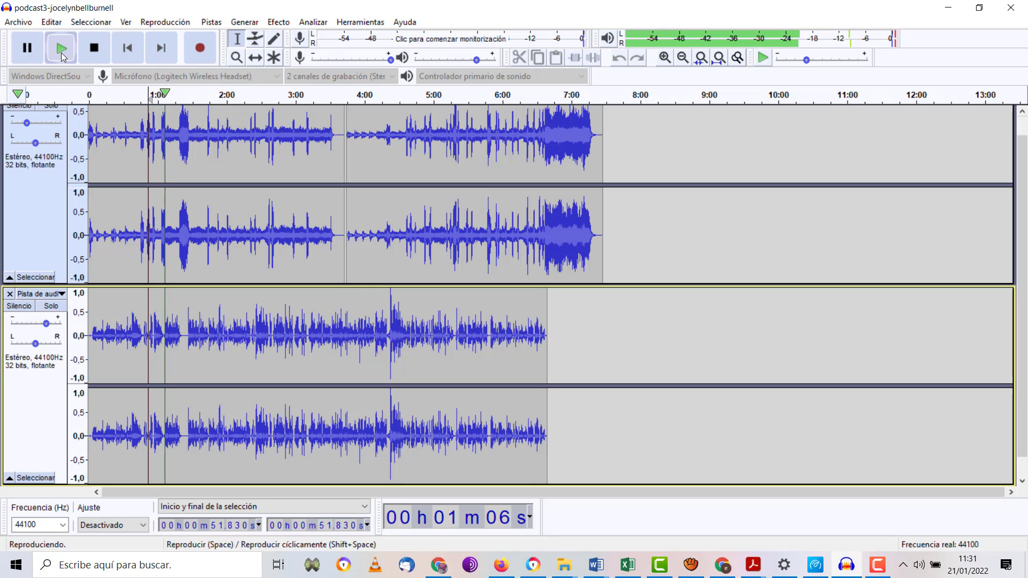
pyautogui.click(63, 49)
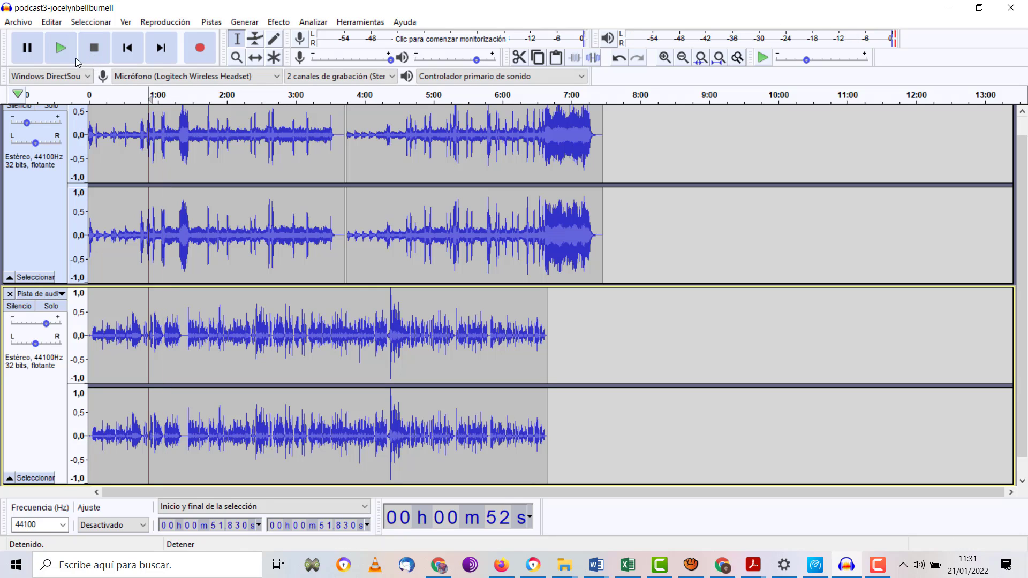
# Save the Audacity project under its existing name.
pyautogui.click(19, 22)
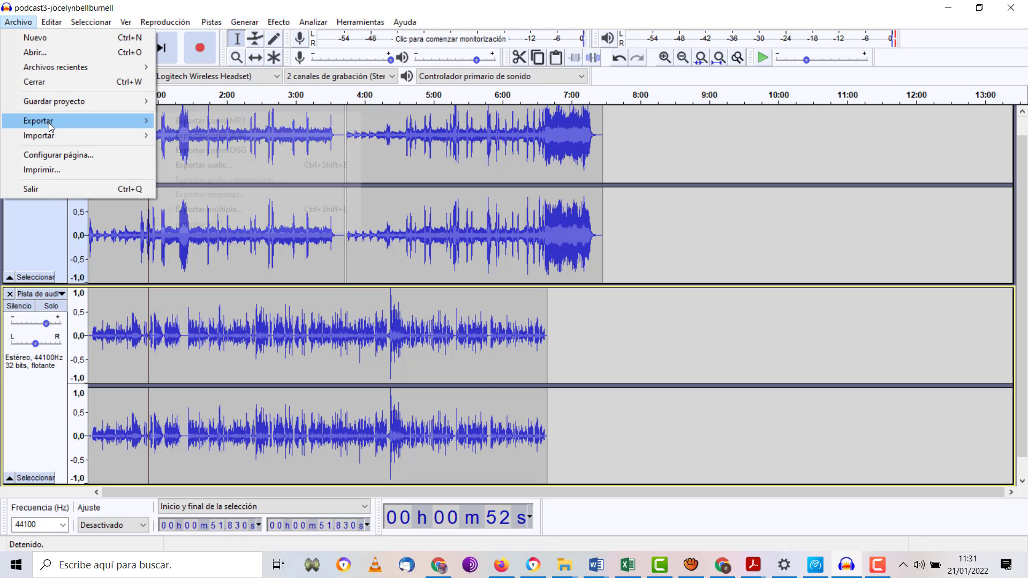
pyautogui.moveTo(69, 104)
pyautogui.click(198, 101)
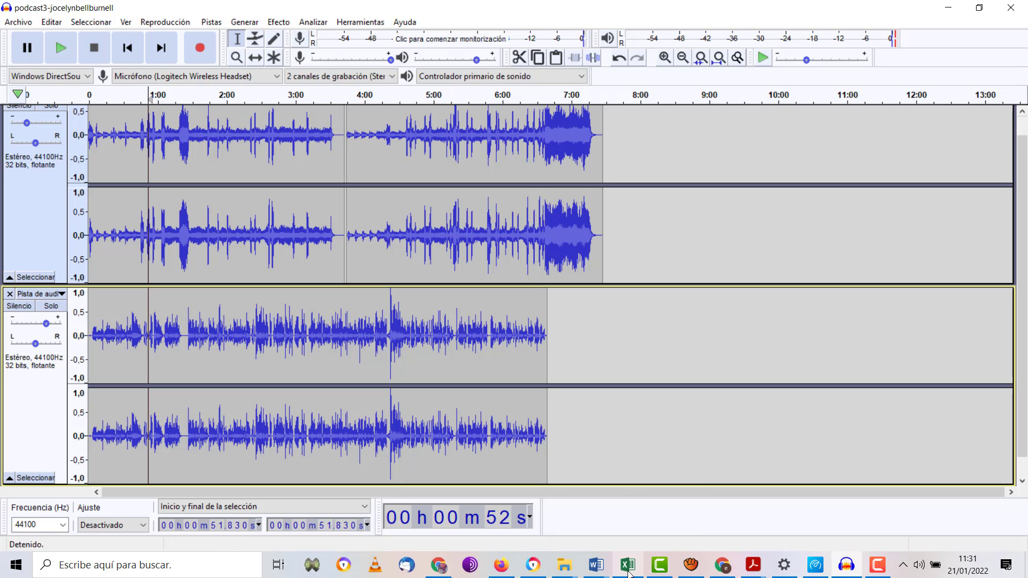
# Read the remaining instructions in podcast-margarethamilton.odt in Word and return to Audacity.
pyautogui.moveTo(596, 564)
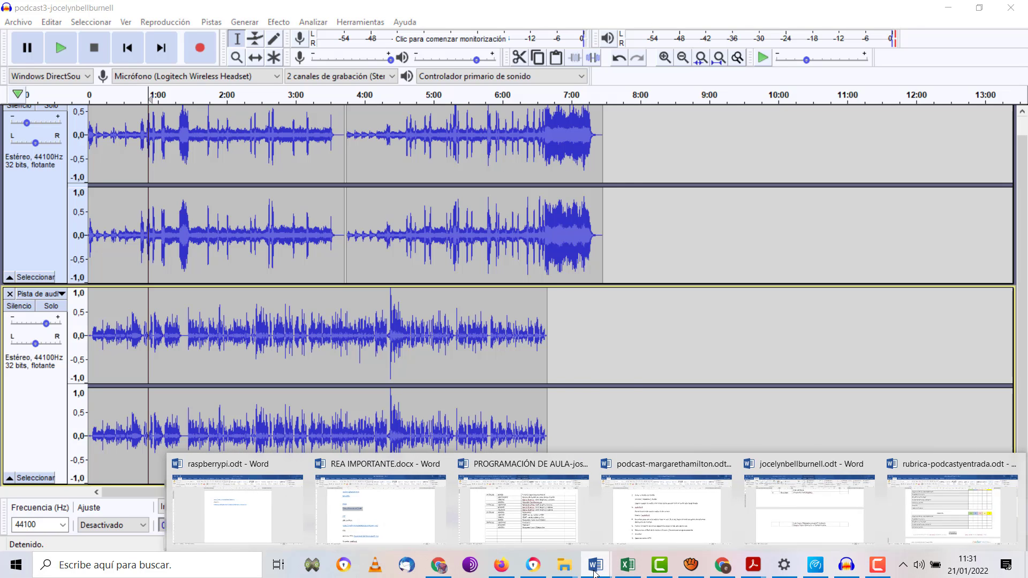
pyautogui.click(713, 524)
pyautogui.scroll(-1, 578, 311)
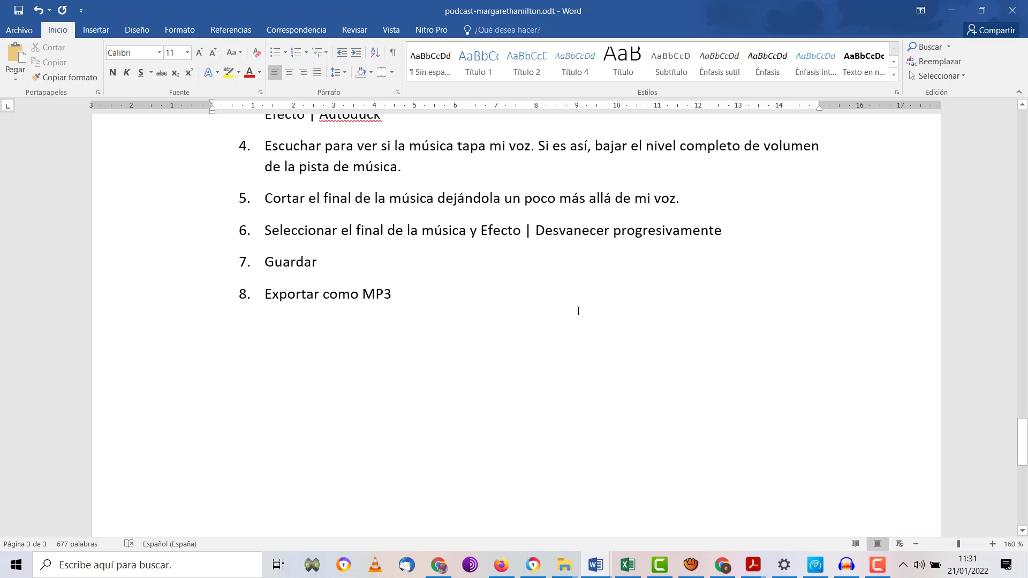
pyautogui.scroll(2, 580, 310)
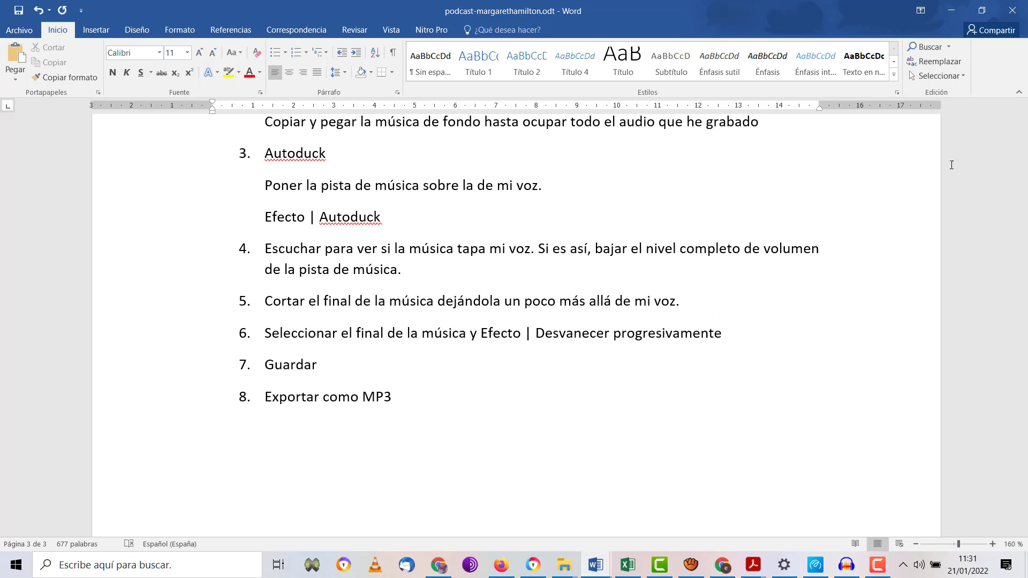
pyautogui.click(960, 17)
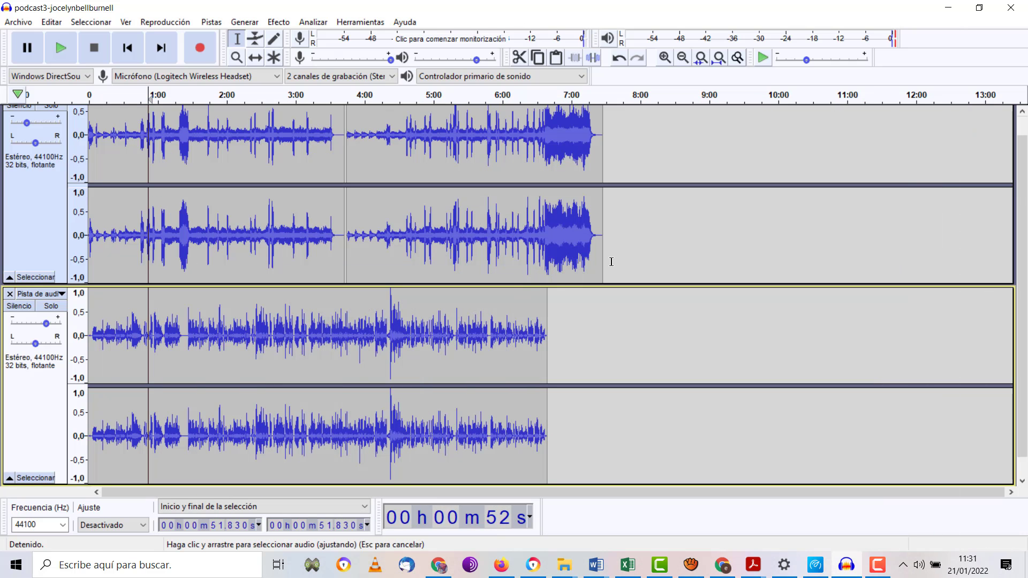
# Try a progressive fade-out on the music track from about 6:39, where the voice ends, to the end of the music.
pyautogui.moveTo(610, 259); pyautogui.dragTo(547, 261)
pyautogui.scroll(1, 557, 261)
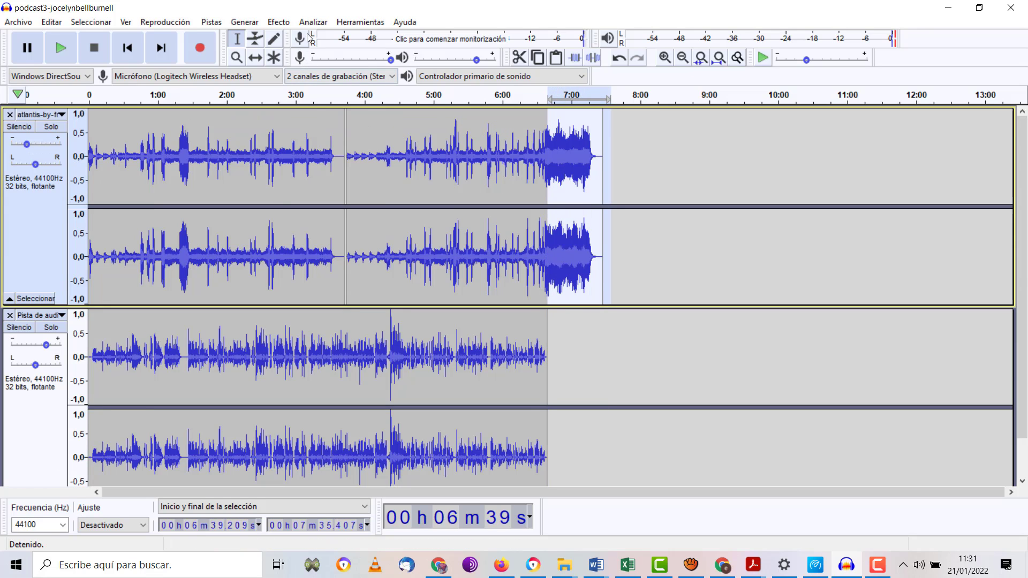
pyautogui.click(278, 22)
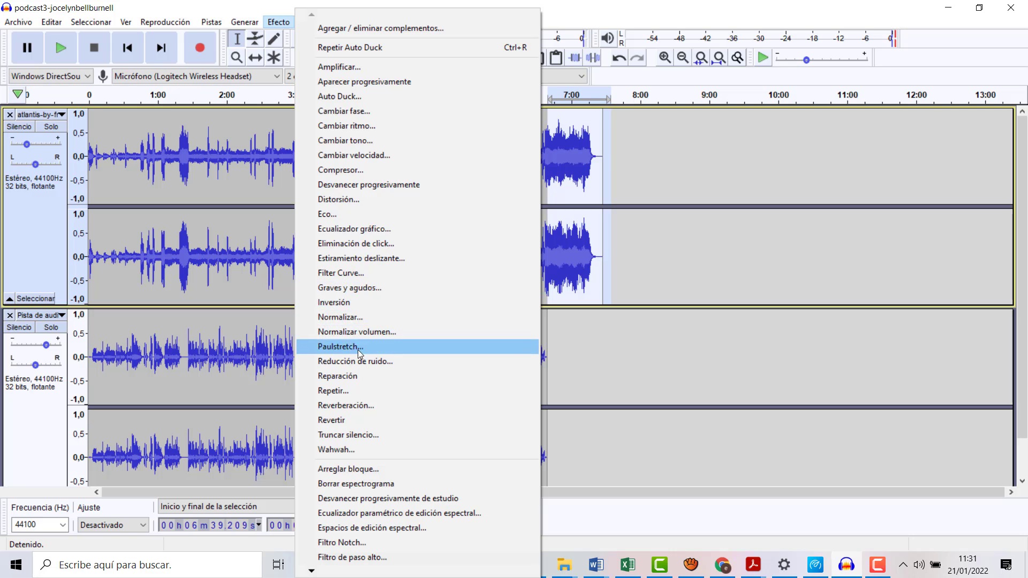
pyautogui.click(400, 185)
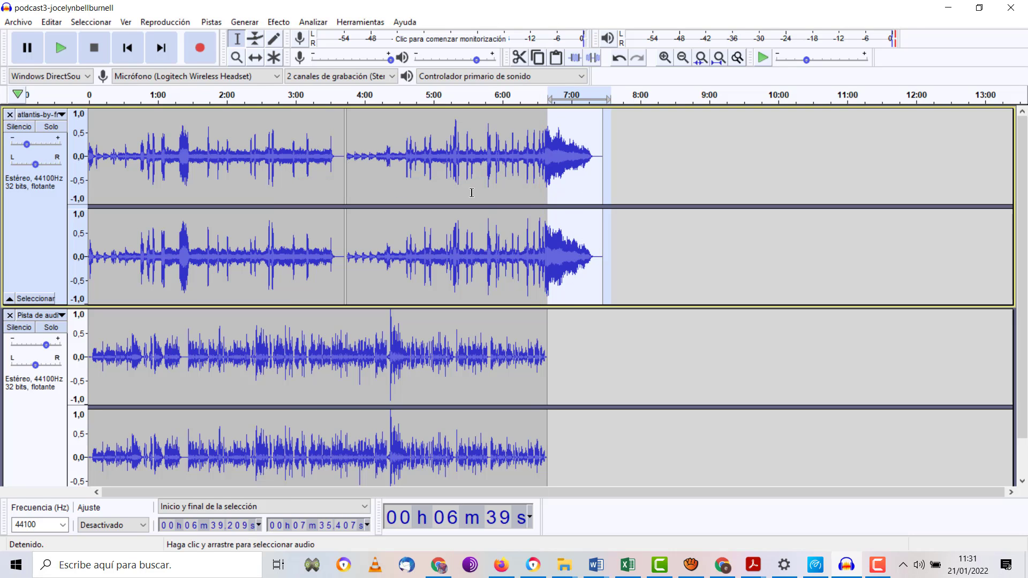
# Try deleting the silent tail of the music after about 7:20, and undo both that cut and the fade-out.
pyautogui.click(594, 262)
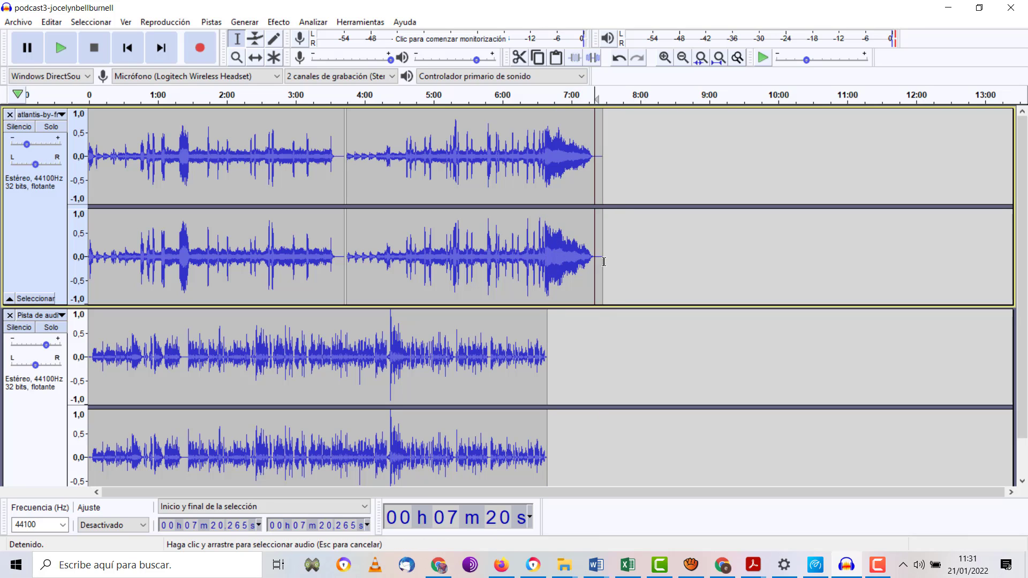
pyautogui.moveTo(604, 261); pyautogui.dragTo(620, 265)
pyautogui.press('Delete')
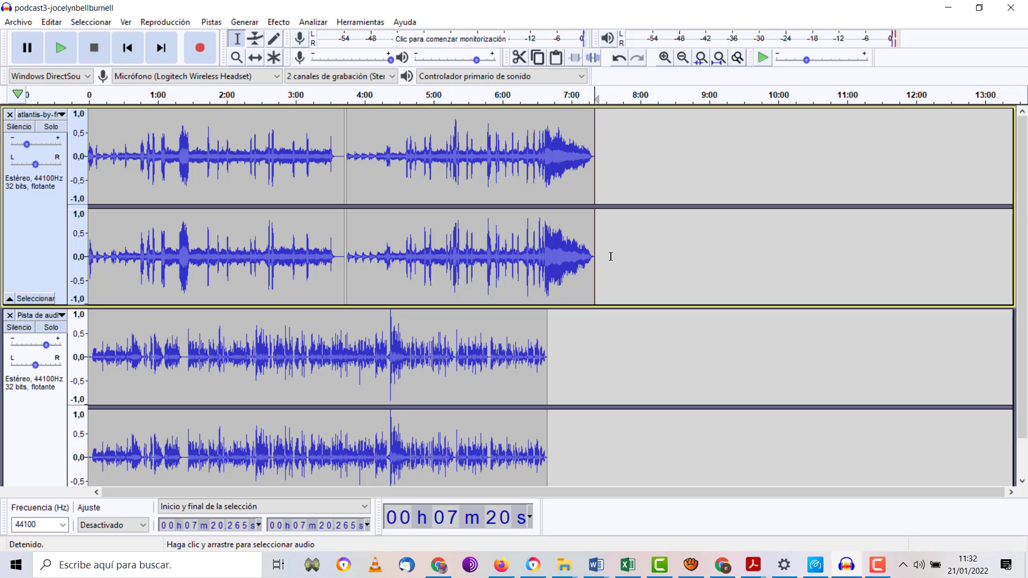
pyautogui.hotkey('ctrl', 'z')
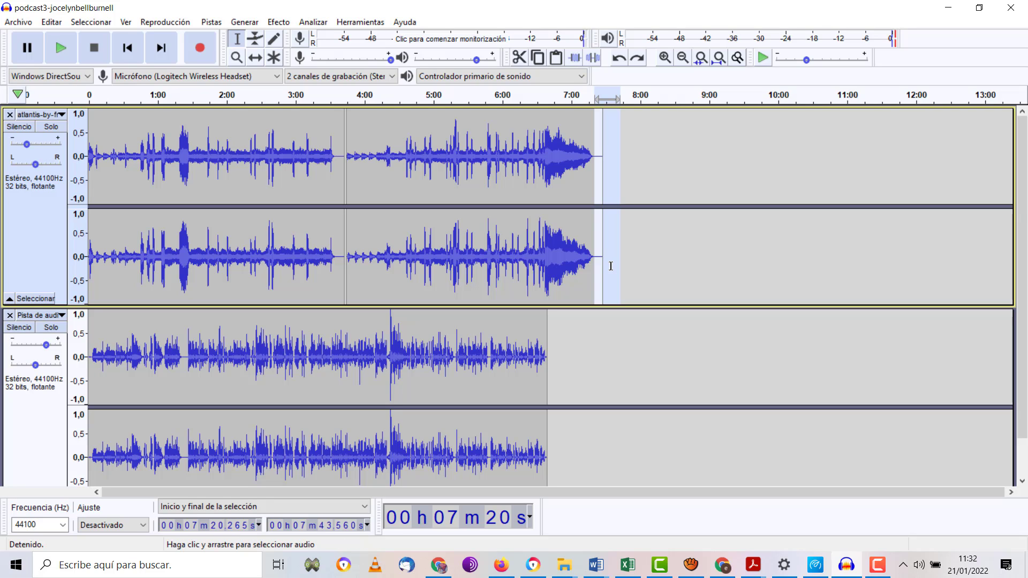
pyautogui.hotkey('ctrl', 'z')
# Delete the end of the music track from about 7:00 onward, leaving it slightly longer than the voice.
pyautogui.click(632, 247)
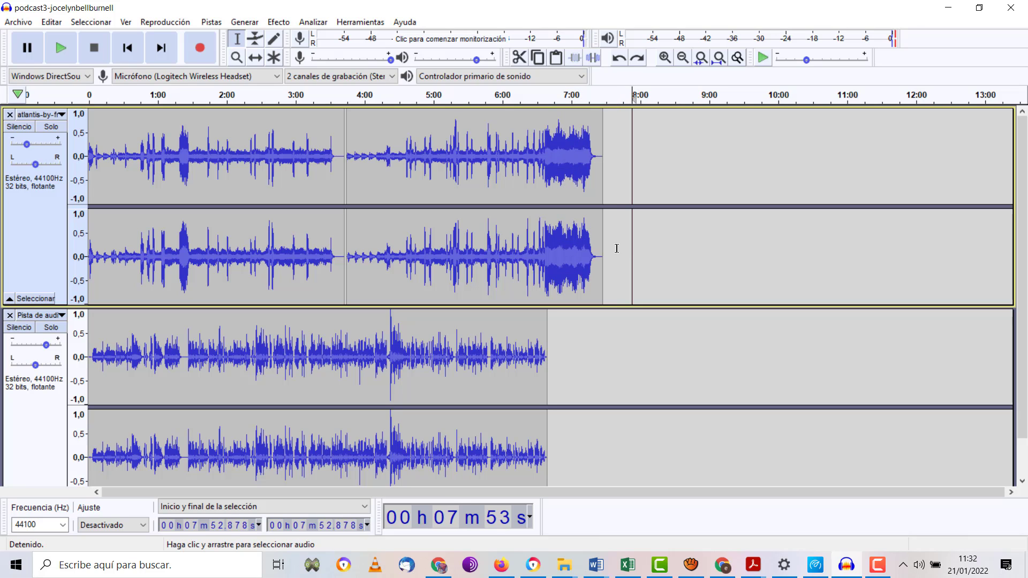
pyautogui.moveTo(616, 248); pyautogui.dragTo(570, 258)
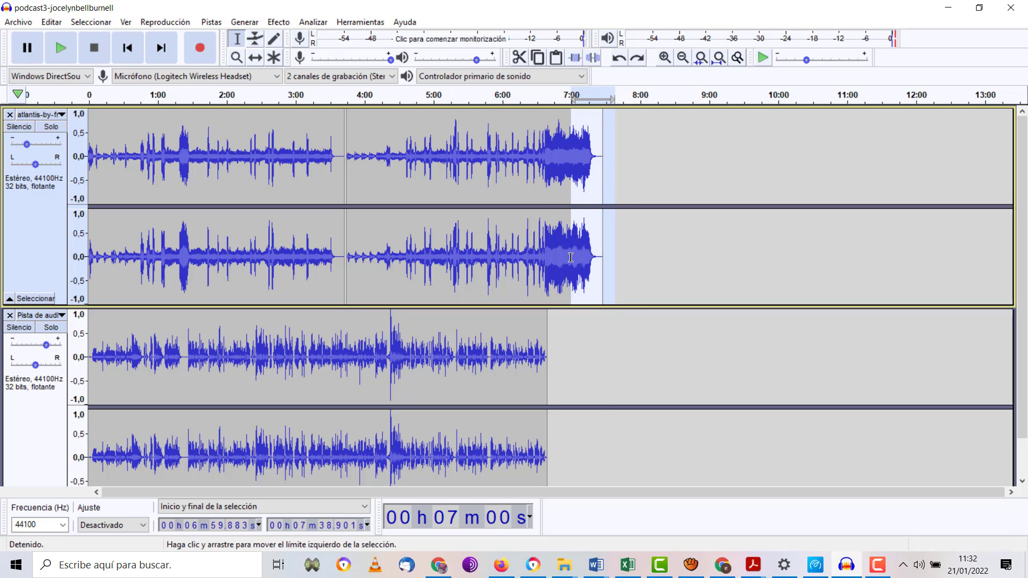
pyautogui.press('Delete')
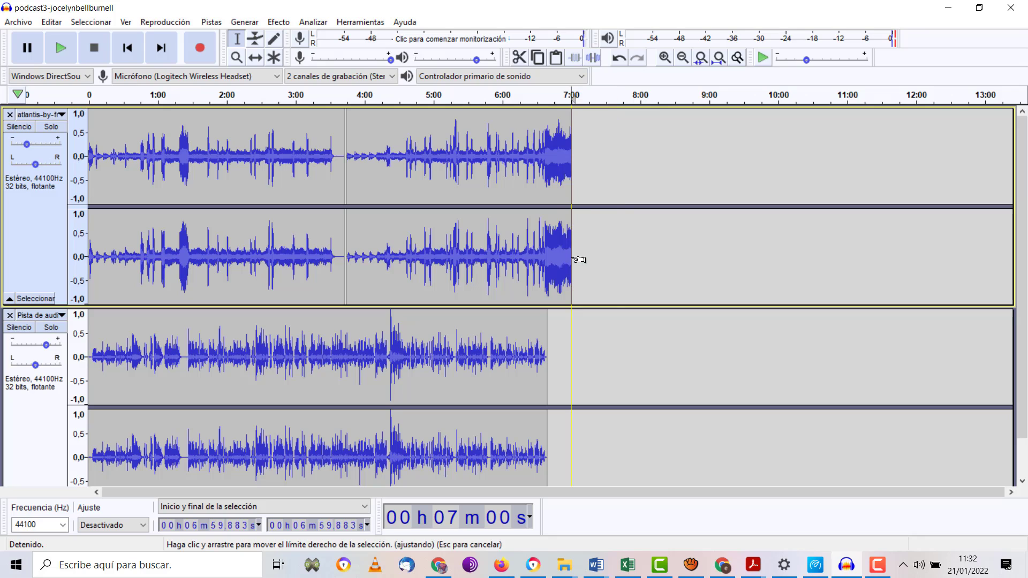
# Apply a progressive fade-out to the music from about 6:37 to its end and save the project.
pyautogui.moveTo(582, 261); pyautogui.dragTo(545, 260)
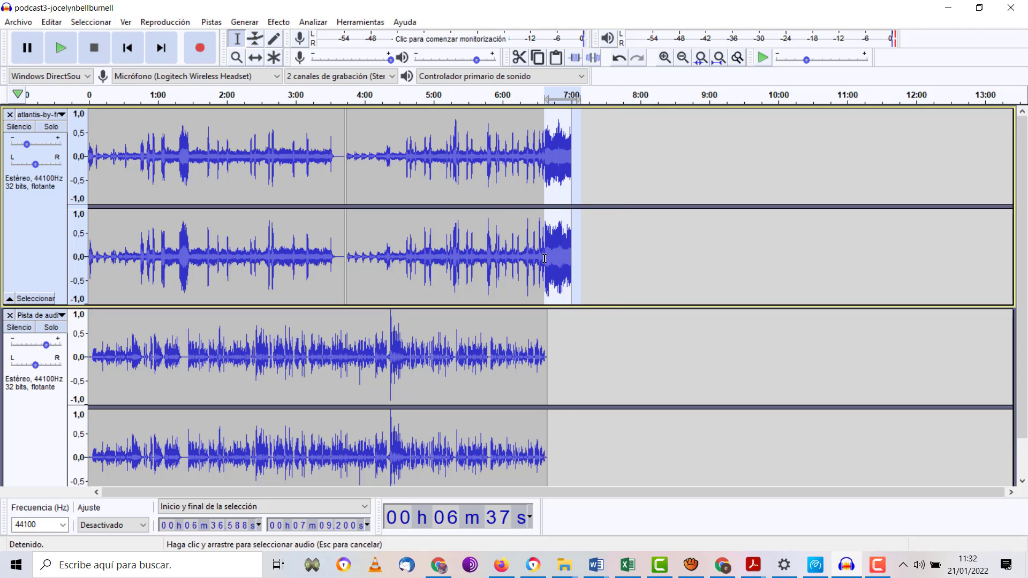
pyautogui.click(279, 22)
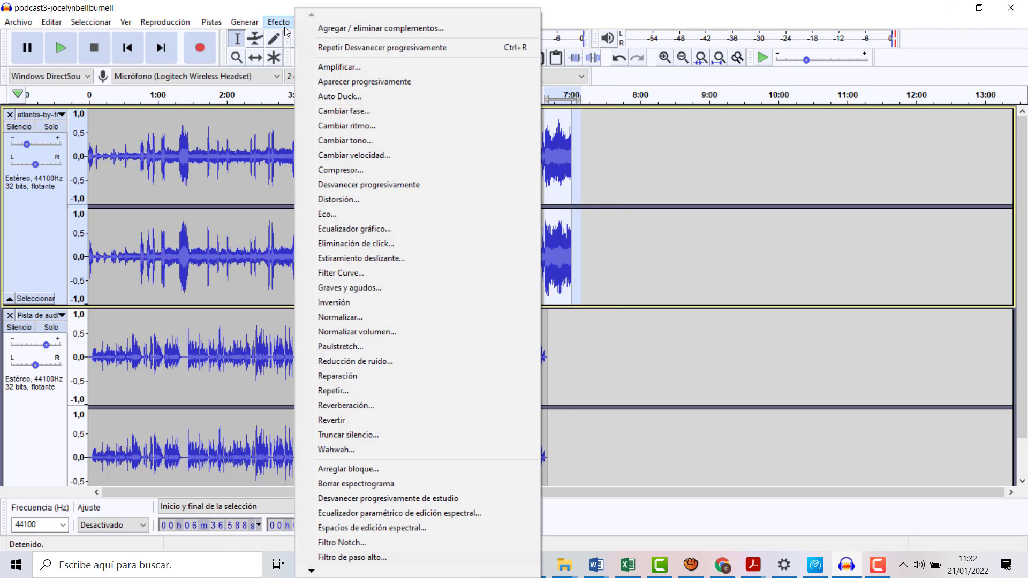
pyautogui.click(356, 184)
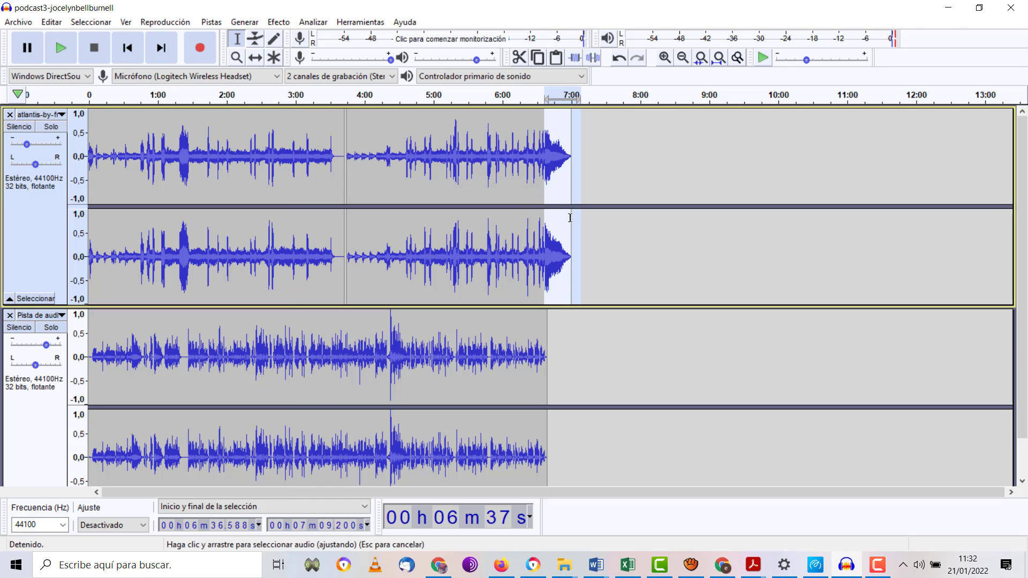
pyautogui.click(32, 22)
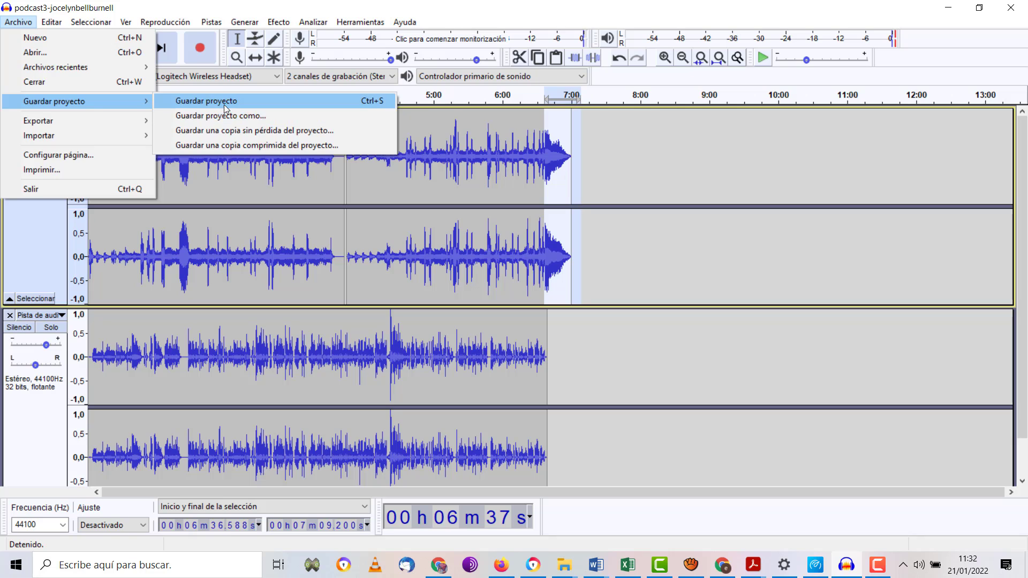
pyautogui.click(224, 104)
# Export the mix as podcast3-jocelynbellburnell.mp3 into the jocelynbellburnell folder inside podcast, accepting the mixdown to a single stereo file.
pyautogui.click(18, 22)
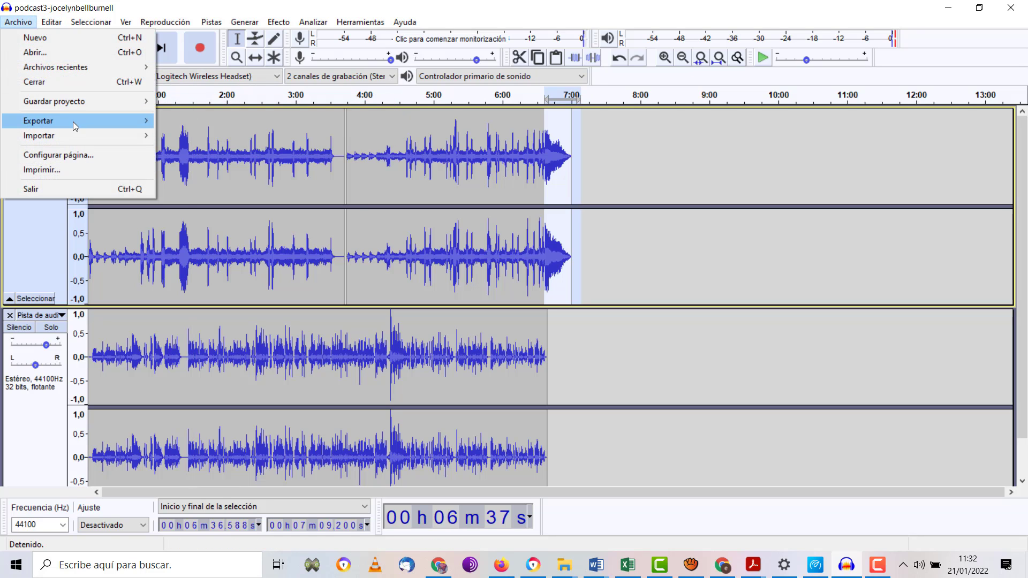
pyautogui.moveTo(72, 121)
pyautogui.click(218, 121)
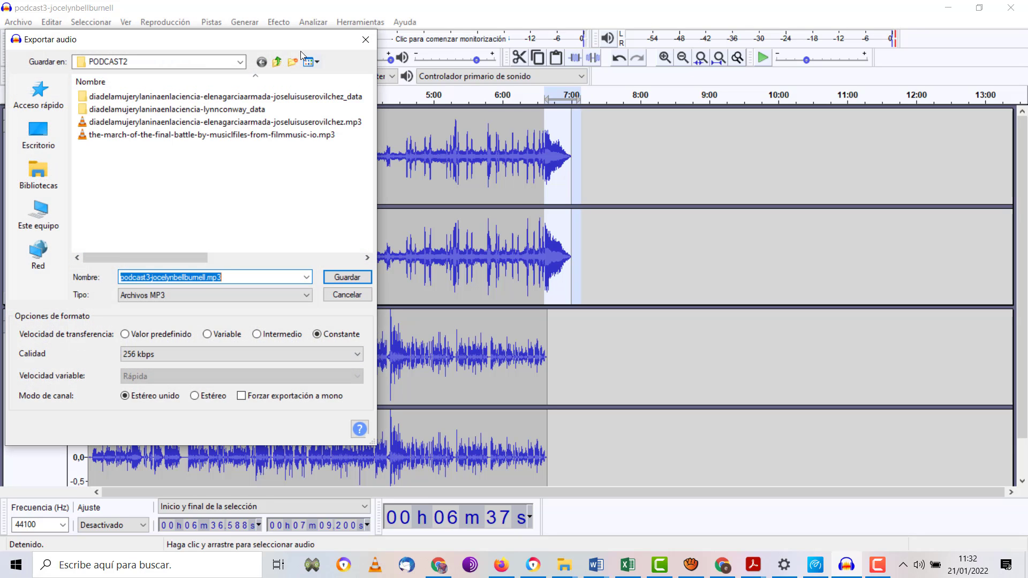
pyautogui.click(278, 62)
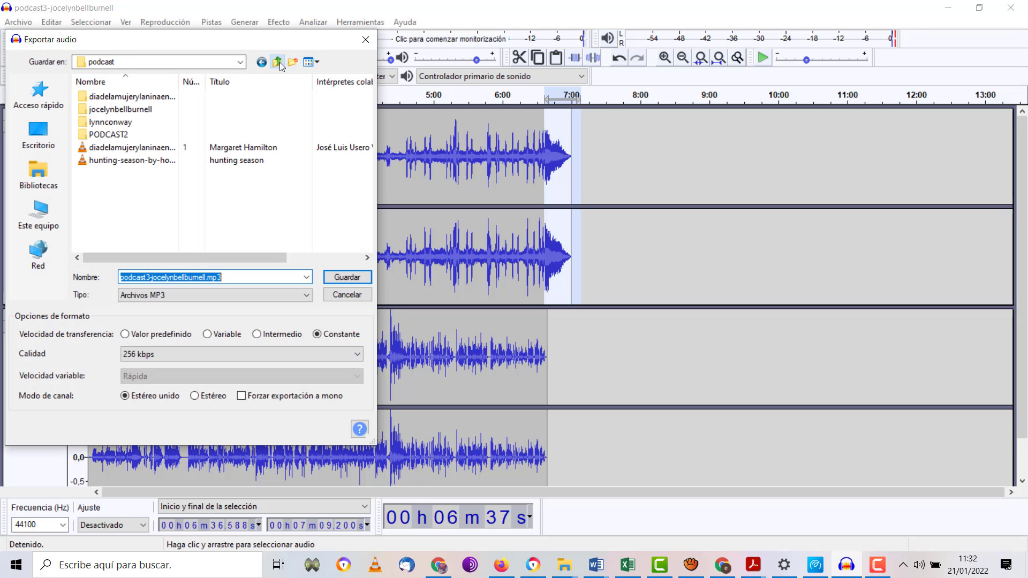
pyautogui.doubleClick(121, 109)
pyautogui.click(210, 278)
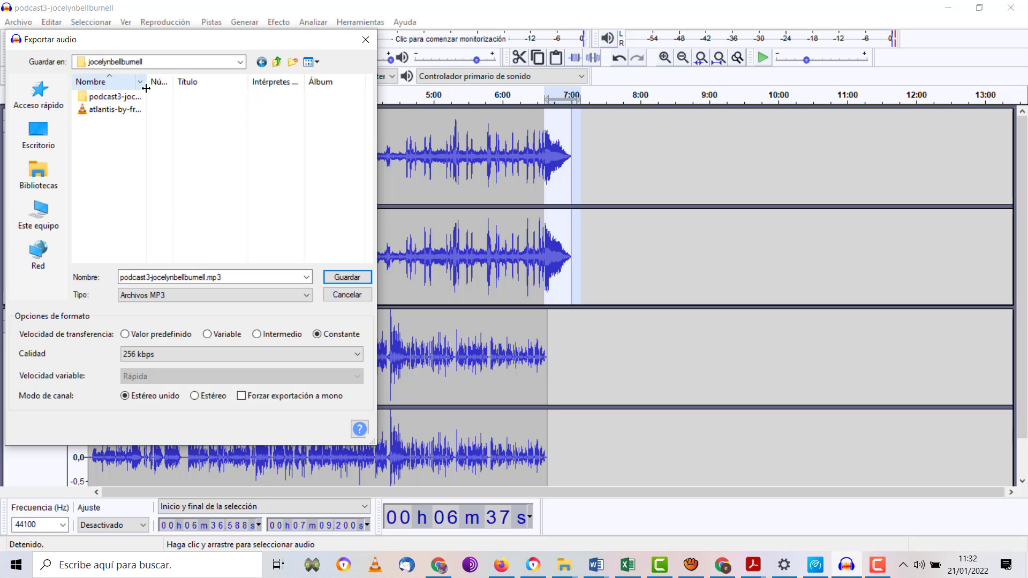
pyautogui.moveTo(146, 81); pyautogui.dragTo(298, 93)
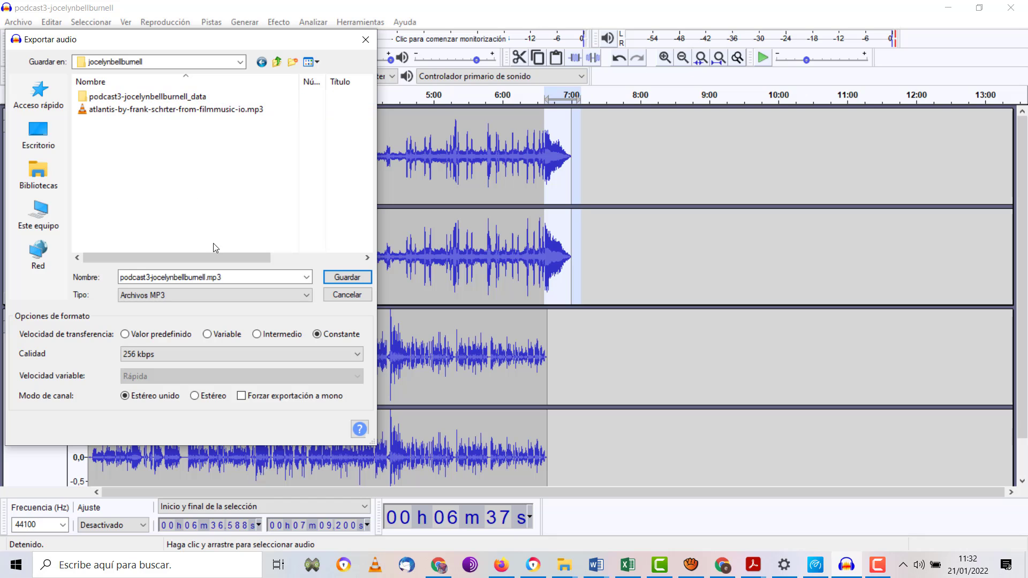
pyautogui.click(345, 277)
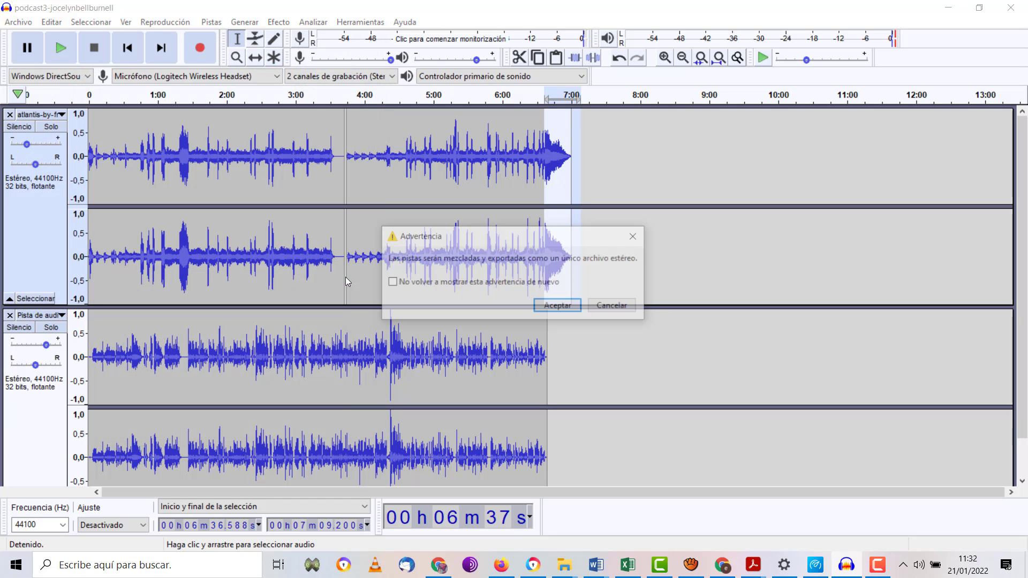
pyautogui.click(558, 307)
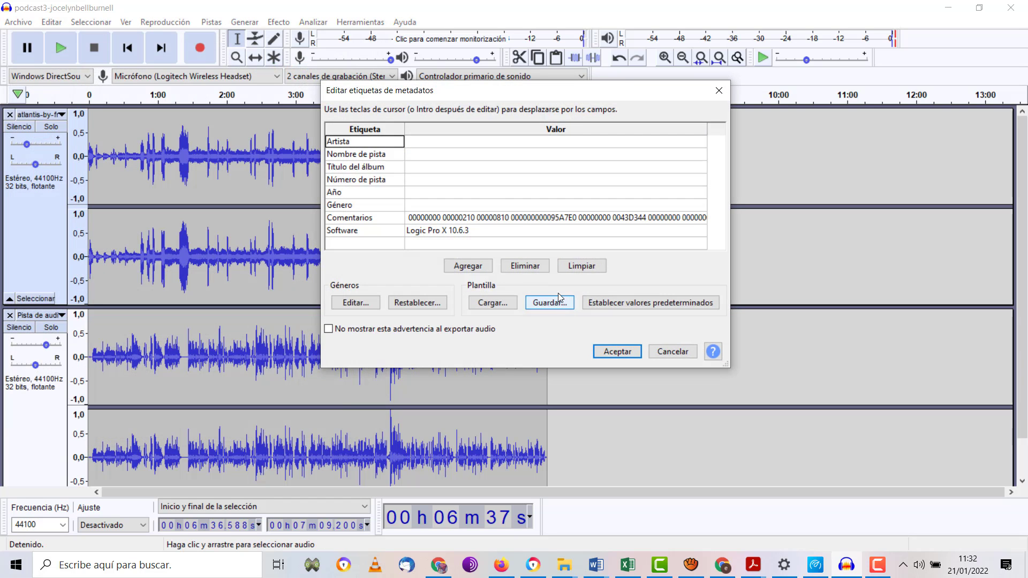
# Enter the author's full name as the artist in the export metadata.
pyautogui.click(454, 145)
pyautogui.click(455, 150)
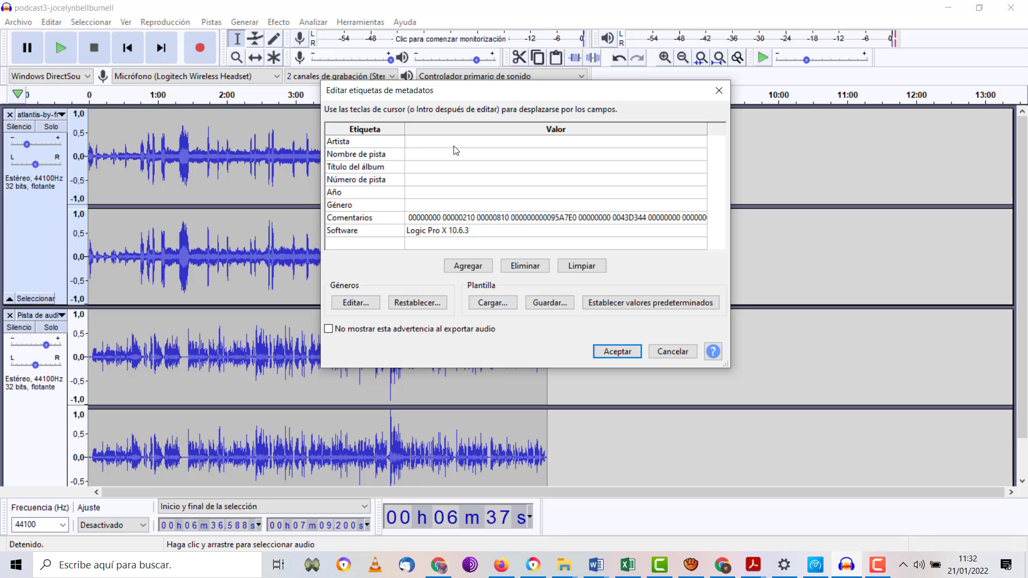
pyautogui.write('José Luis Usero Vílchez')
pyautogui.press('Return')
# Set the track name in the metadata to "Jocelyn Bell Burnell - MujerSTEAM".
pyautogui.write('Jocelyn Bell Burnell - Mujere')
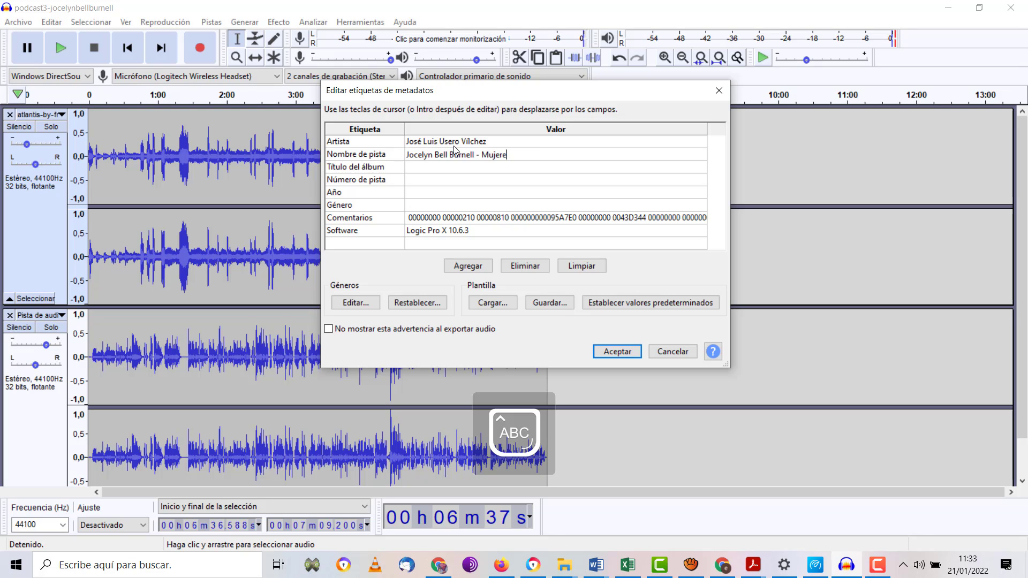
pyautogui.write('a')
pyautogui.press('BackSpace')
pyautogui.press('capslock')
pyautogui.press('BackSpace')
pyautogui.write('STEAM')
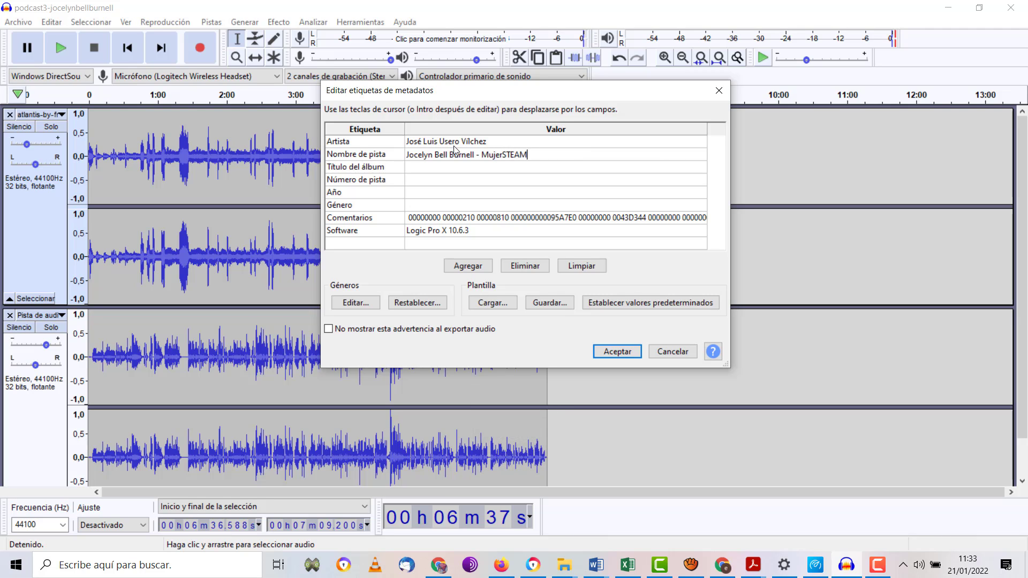
pyautogui.press('Return')
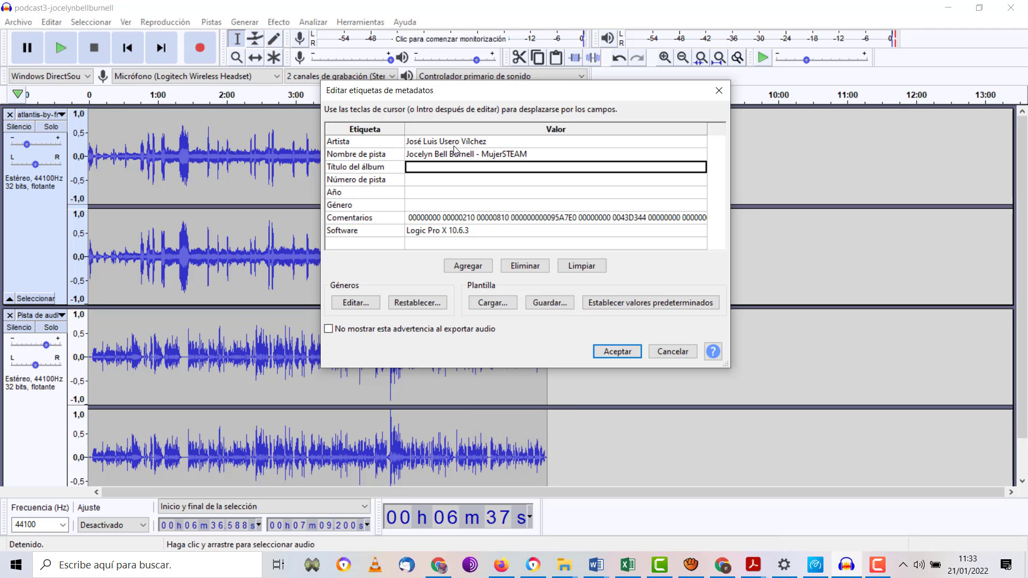
# Set the album title in the metadata to "MujerSTEAM" and move on to the track number value.
pyautogui.write('MU')
pyautogui.press('BackSpace')
pyautogui.press('capslock')
pyautogui.write('ujer')
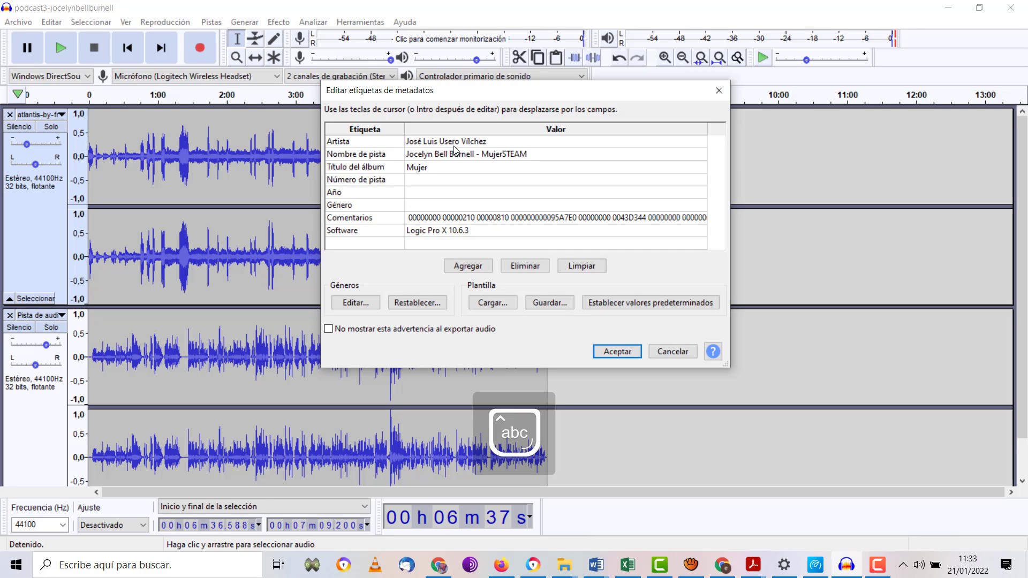
pyautogui.press('capslock')
pyautogui.write('STEAM')
pyautogui.press('Return')
pyautogui.press('Right')
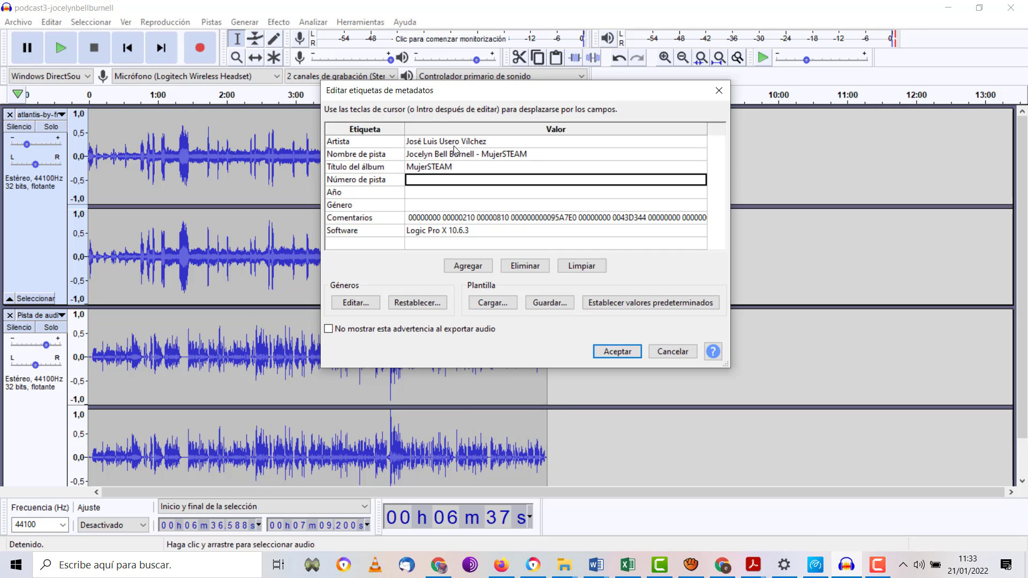
# Set the track number to 3 and the year to 2022 in the export metadata.
pyautogui.write('3')
pyautogui.press('Return')
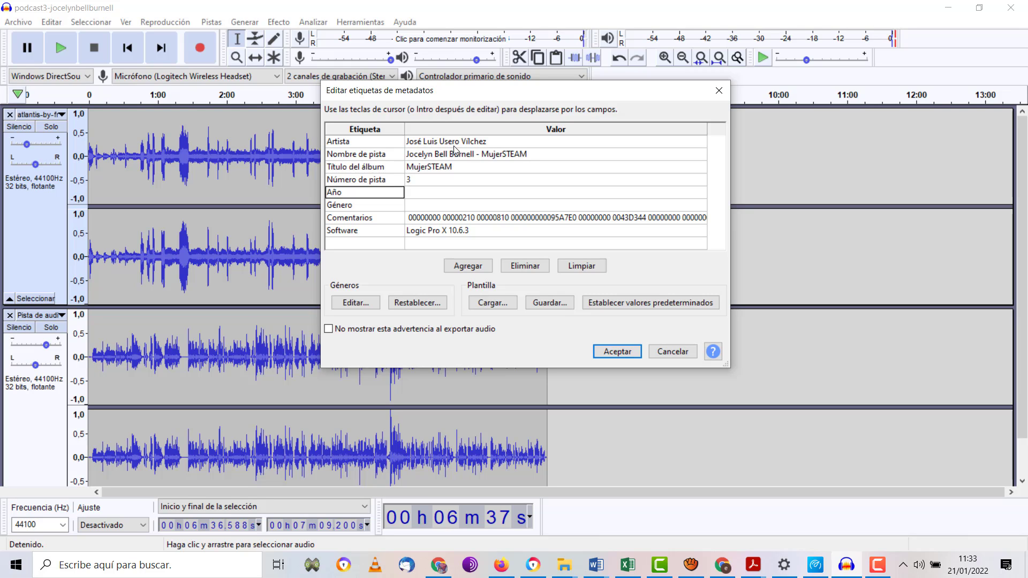
pyautogui.click(440, 193)
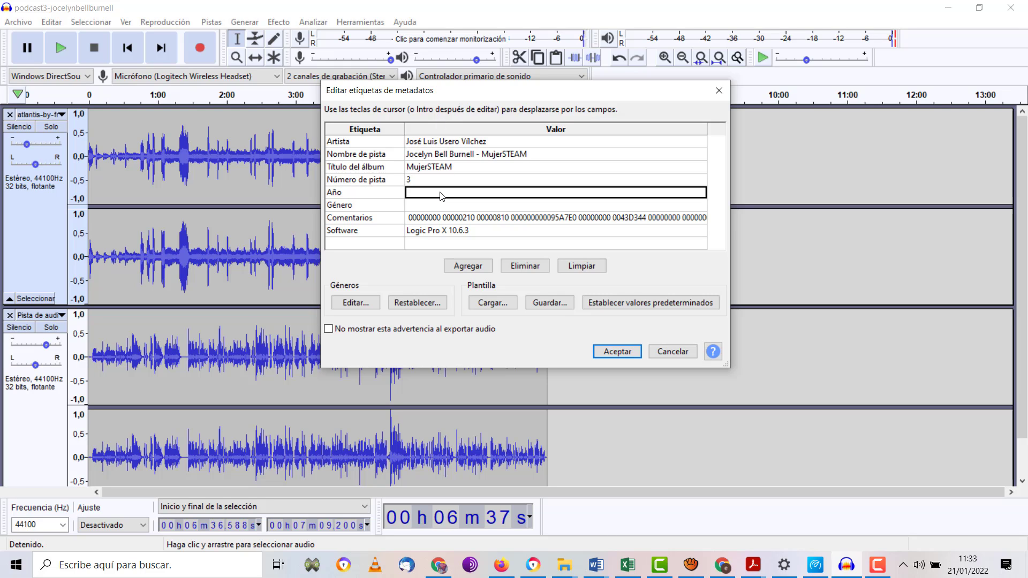
pyautogui.write('2022')
pyautogui.press('Return')
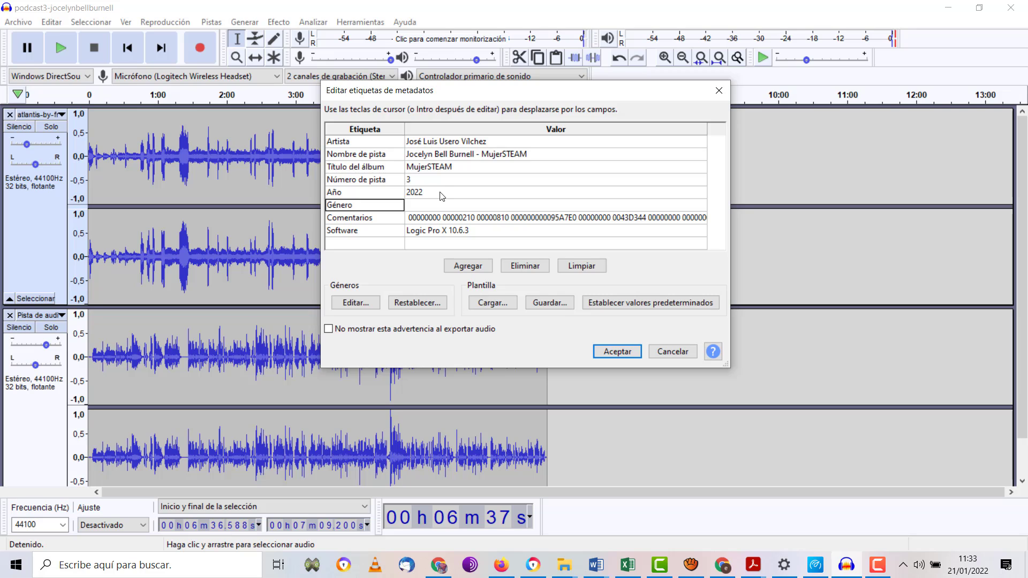
# Set the genre in the export metadata to "Podcast".
pyautogui.press('Right')
pyautogui.write('POP')
pyautogui.press('BackSpace')
pyautogui.press('BackSpace')
pyautogui.press('BackSpace')
pyautogui.press('capslock')
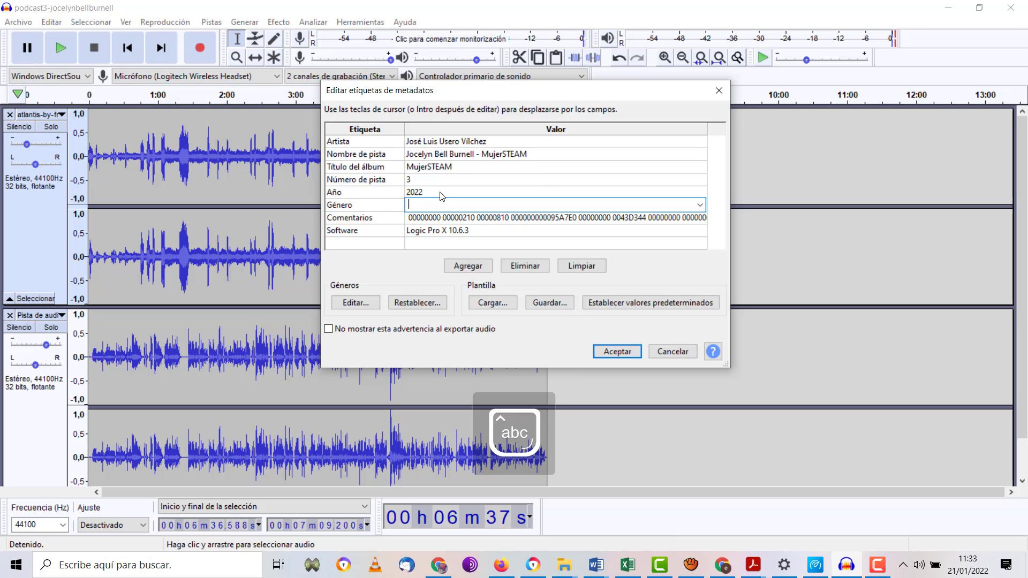
pyautogui.write('Podcast')
pyautogui.press('Return')
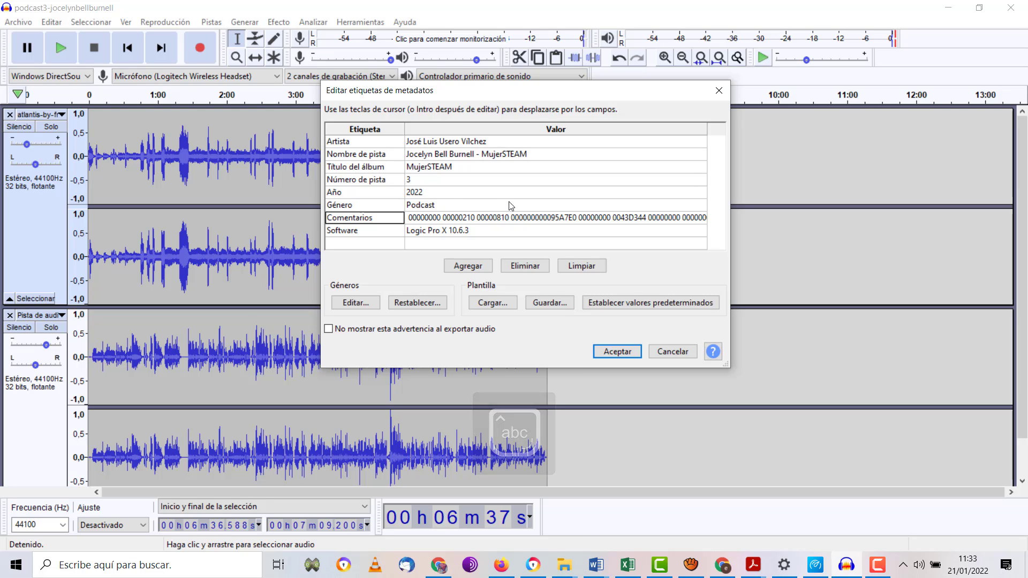
# Clear the whole comments value in the metadata and accept the tags to run the MP3 export.
pyautogui.press('Right')
pyautogui.press('Home')
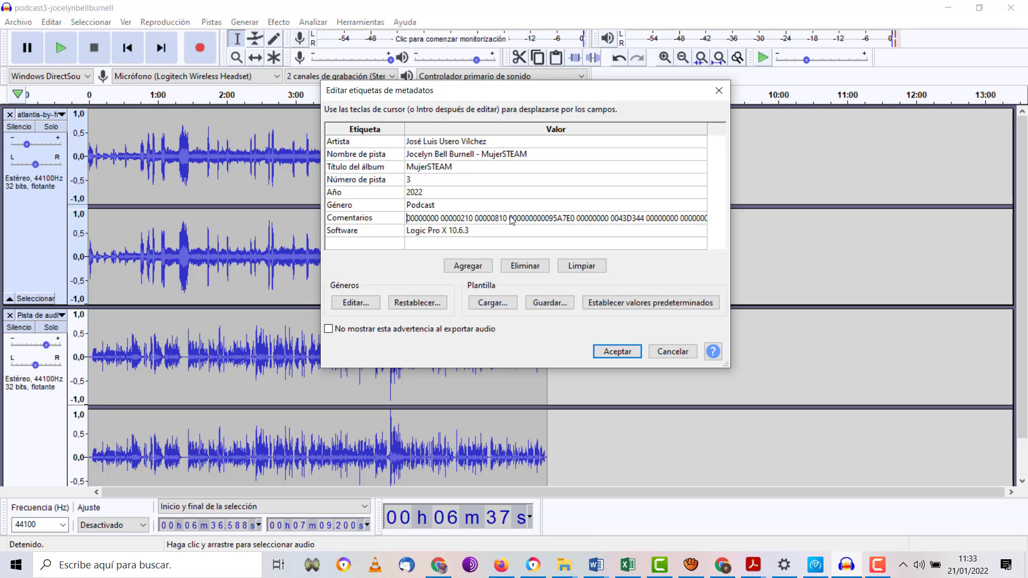
pyautogui.press('Right')
pyautogui.press('Right')
pyautogui.press('Right')
pyautogui.press('Right')
pyautogui.press('Right')
pyautogui.press('Right')
pyautogui.press('Right')
pyautogui.press('Right')
pyautogui.press('Right')
pyautogui.press('Right')
pyautogui.press('Right')
pyautogui.press('Right')
pyautogui.press('Right')
pyautogui.press('Right')
pyautogui.press('Right')
pyautogui.press('Right')
pyautogui.press('Right')
pyautogui.press('Right')
pyautogui.press('Right')
pyautogui.press('Right')
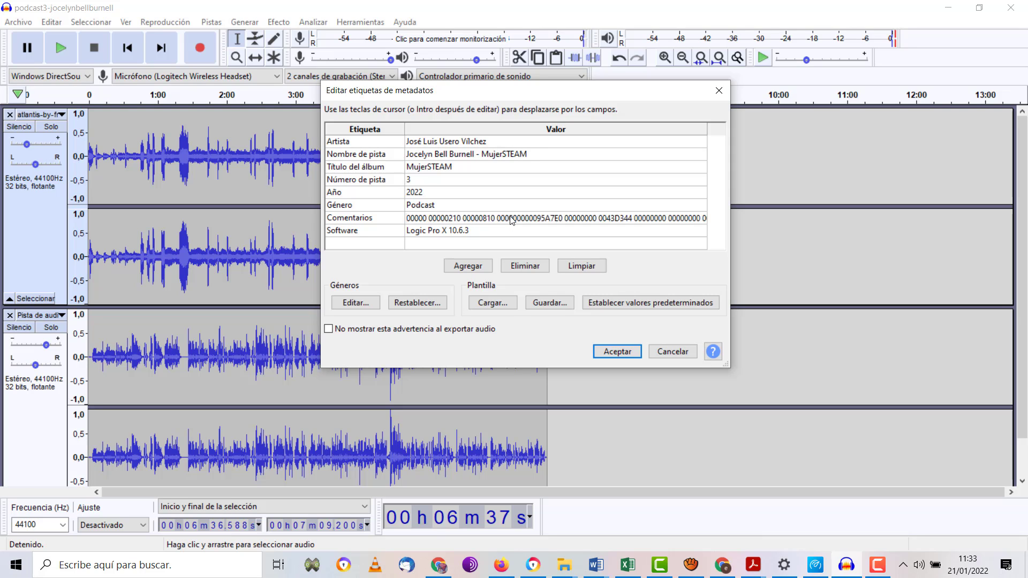
pyautogui.press('BackSpace')
pyautogui.press('BackSpace')
pyautogui.press('BackSpace')
pyautogui.press('BackSpace')
pyautogui.press('BackSpace')
pyautogui.press('BackSpace')
pyautogui.press('BackSpace')
pyautogui.press('BackSpace')
pyautogui.press('BackSpace')
pyautogui.press('BackSpace')
pyautogui.press('BackSpace')
pyautogui.press('BackSpace')
pyautogui.press('BackSpace')
pyautogui.press('BackSpace')
pyautogui.press('BackSpace')
pyautogui.press('BackSpace')
pyautogui.press('BackSpace')
pyautogui.press('BackSpace')
pyautogui.press('BackSpace')
pyautogui.press('BackSpace')
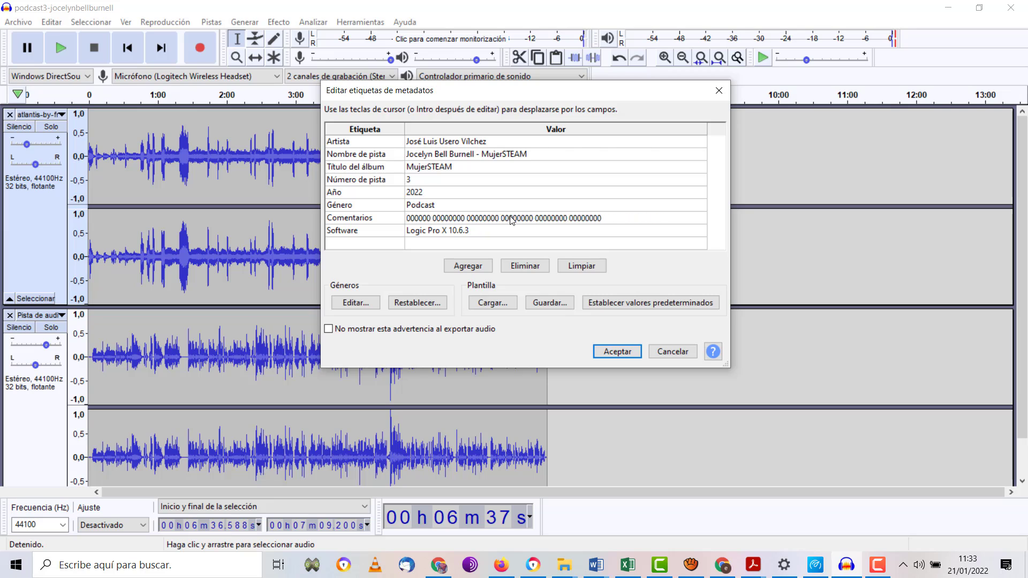
pyautogui.press('BackSpace')
pyautogui.press('BackSpace')
pyautogui.press('BackSpace')
pyautogui.press('BackSpace')
pyautogui.press('BackSpace')
pyautogui.press('BackSpace')
pyautogui.press('BackSpace')
pyautogui.press('BackSpace')
pyautogui.press('BackSpace')
pyautogui.press('BackSpace')
pyautogui.press('BackSpace')
pyautogui.press('BackSpace')
pyautogui.press('BackSpace')
pyautogui.press('BackSpace')
pyautogui.press('BackSpace')
pyautogui.press('BackSpace')
pyautogui.press('BackSpace')
pyautogui.press('BackSpace')
pyautogui.press('BackSpace')
pyautogui.press('BackSpace')
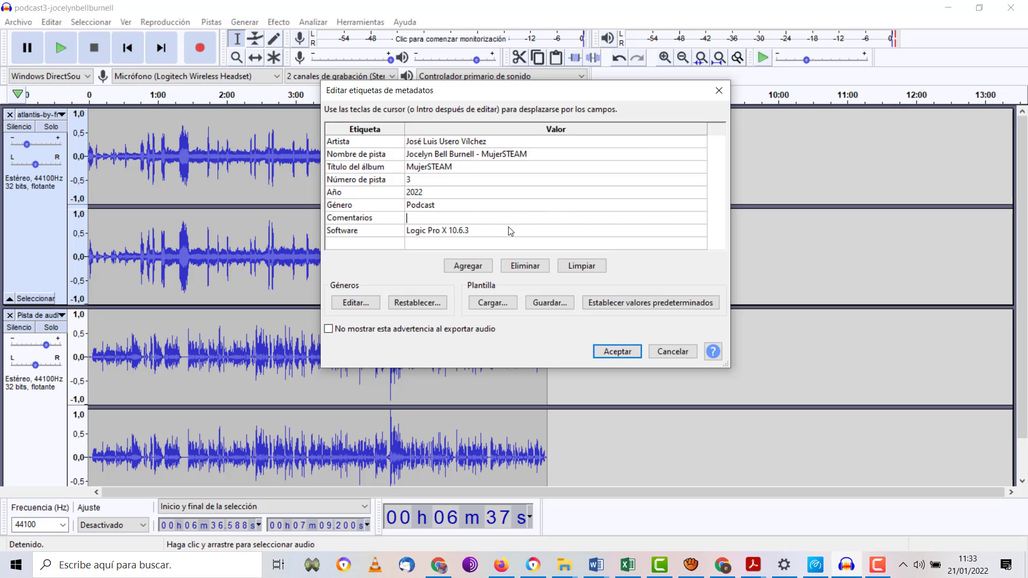
pyautogui.click(510, 230)
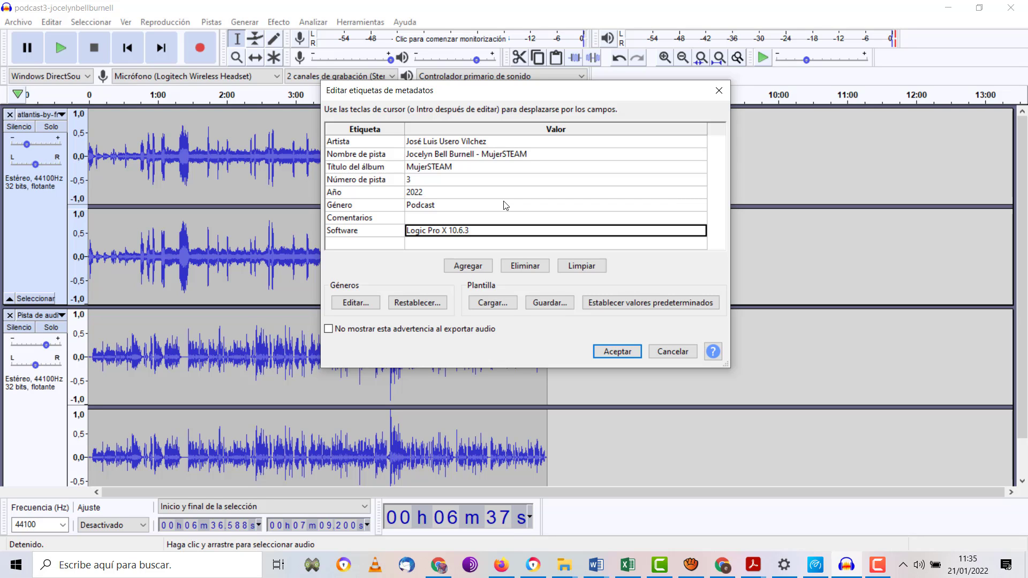
pyautogui.click(614, 352)
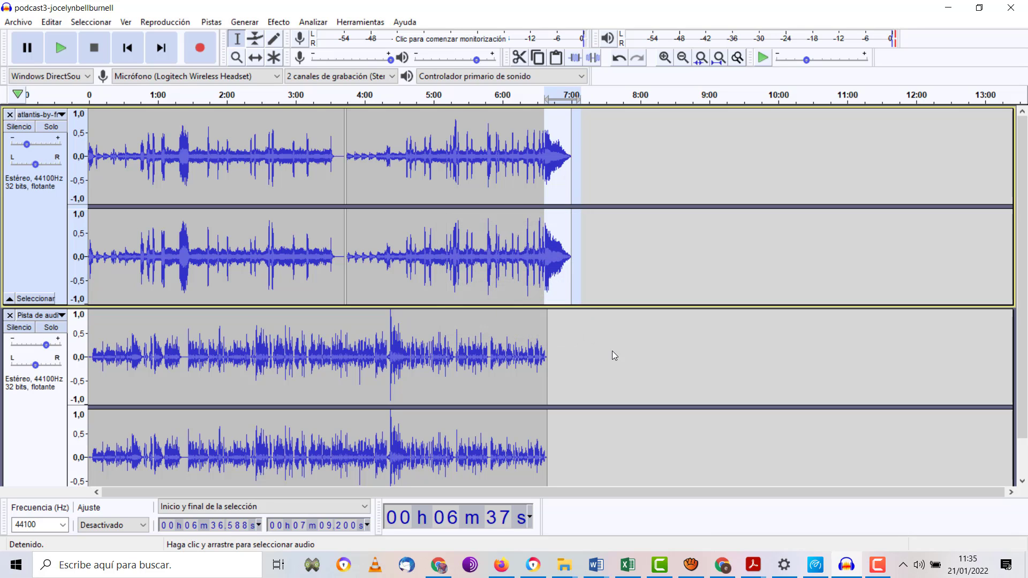
pyautogui.click(878, 566)
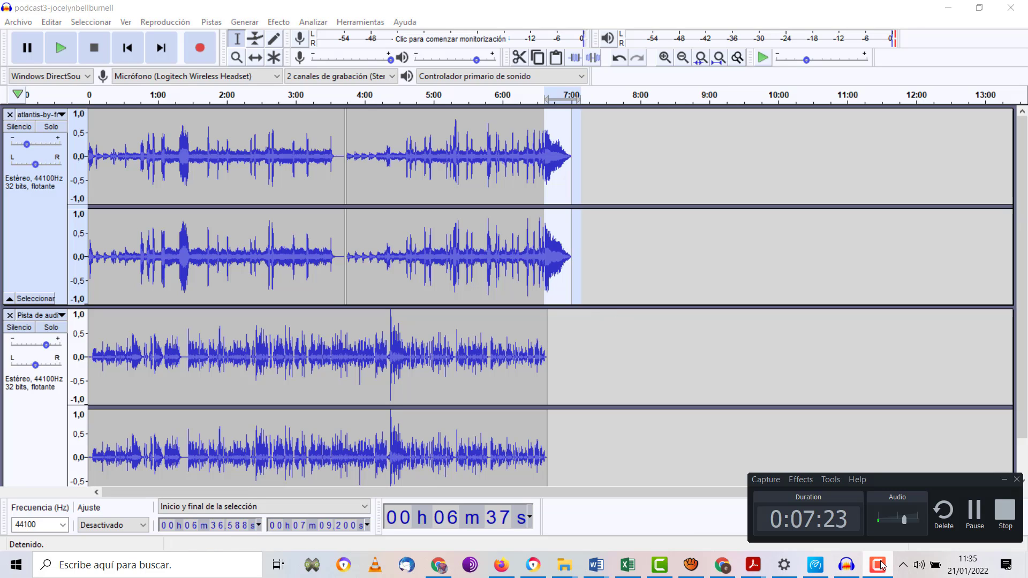